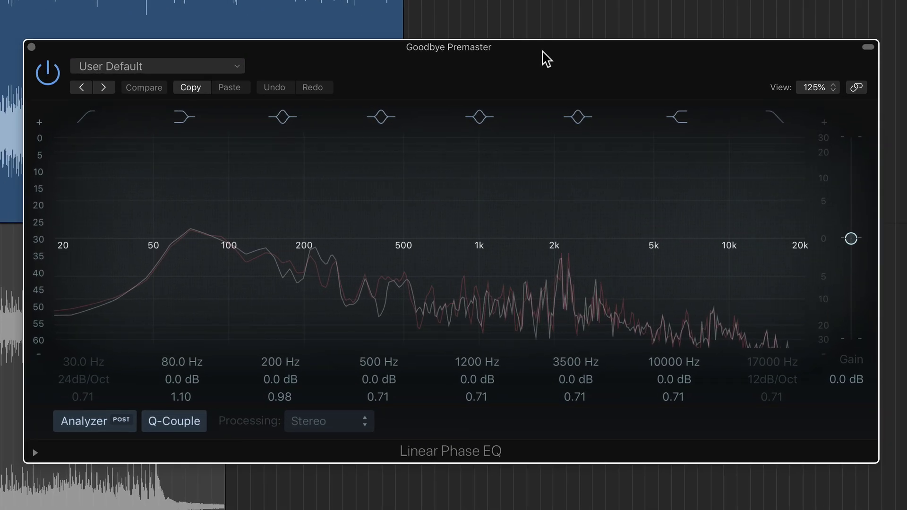
- Show the Linear Phase EQ's Stereo and Dual Mono options in the EQ insert's plug-in menu
left_click(365, 422)
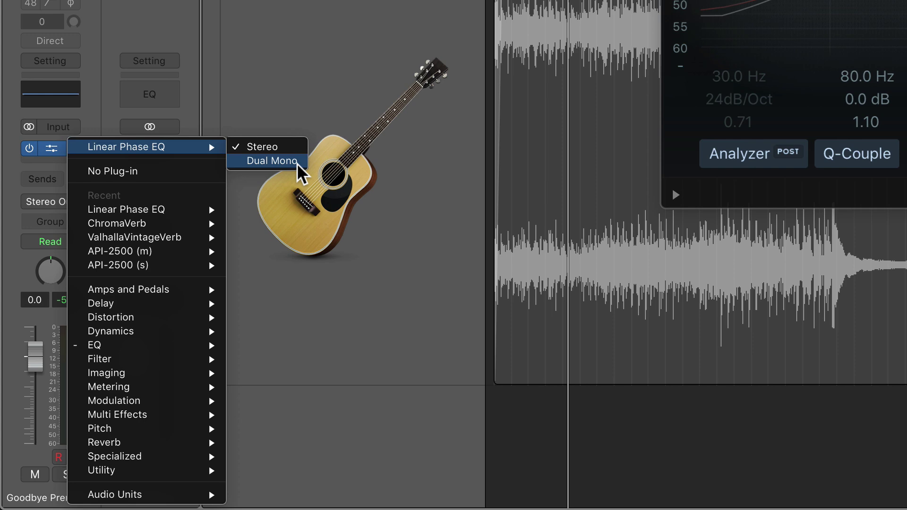
- Load the Linear Phase EQ as dual mono, boost the left highs, and couple a 970 Hz +6.4 dB boost
left_click(297, 163)
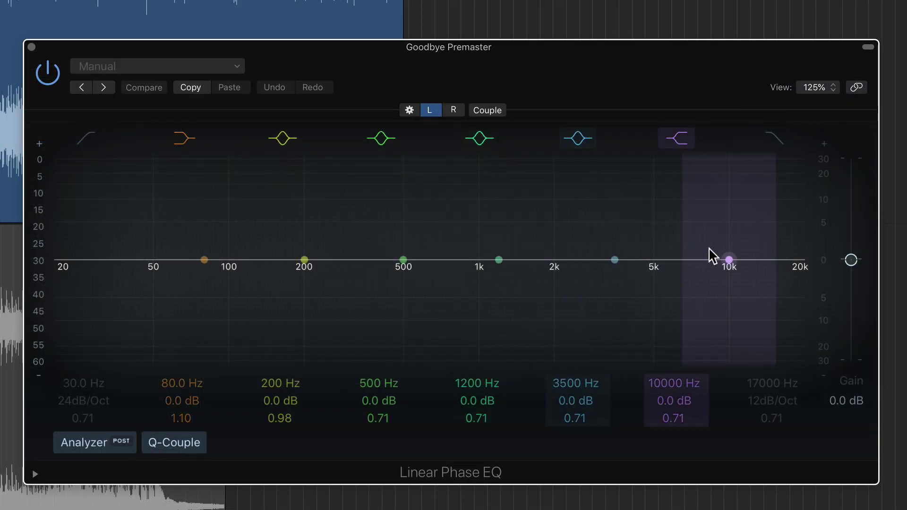
left_click_drag(729, 259, 631, 221)
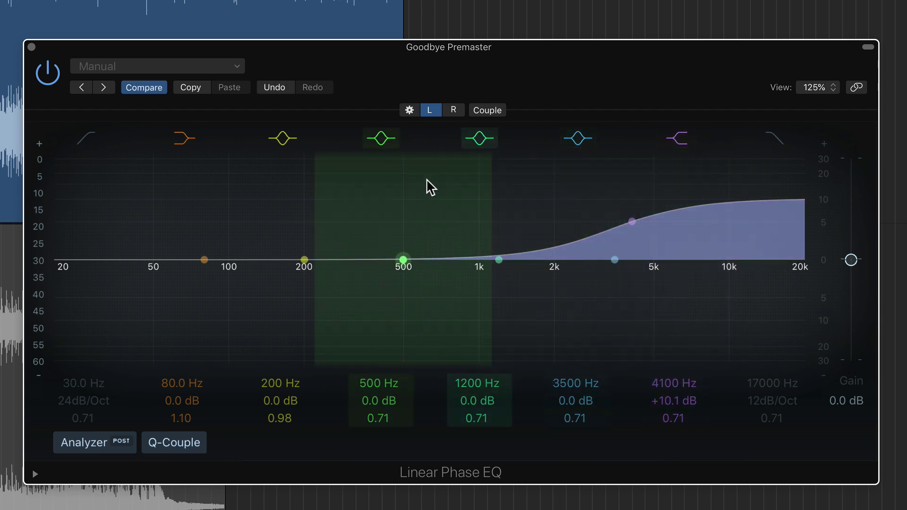
left_click(453, 114)
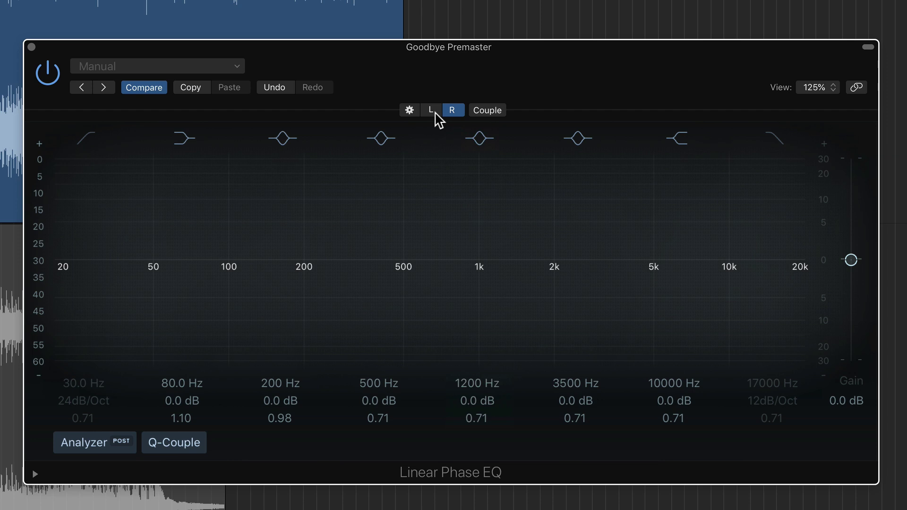
left_click(489, 113)
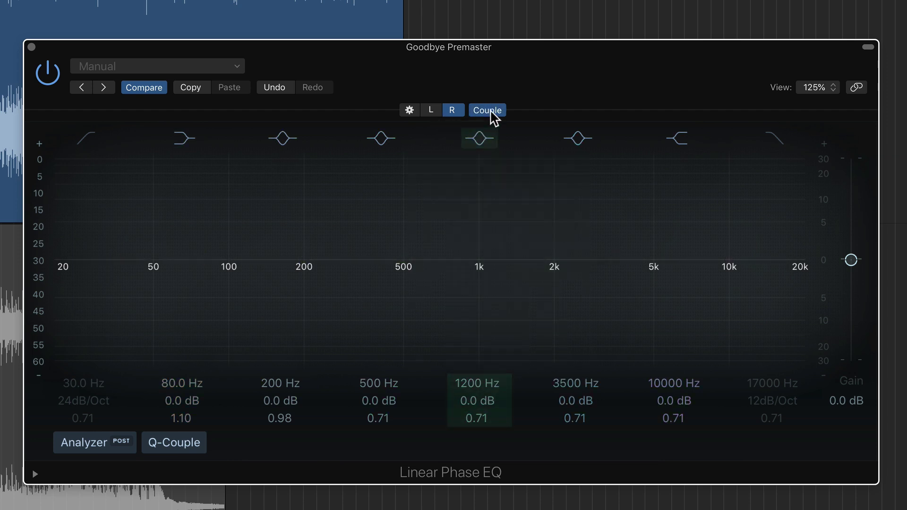
left_click_drag(496, 259, 473, 215)
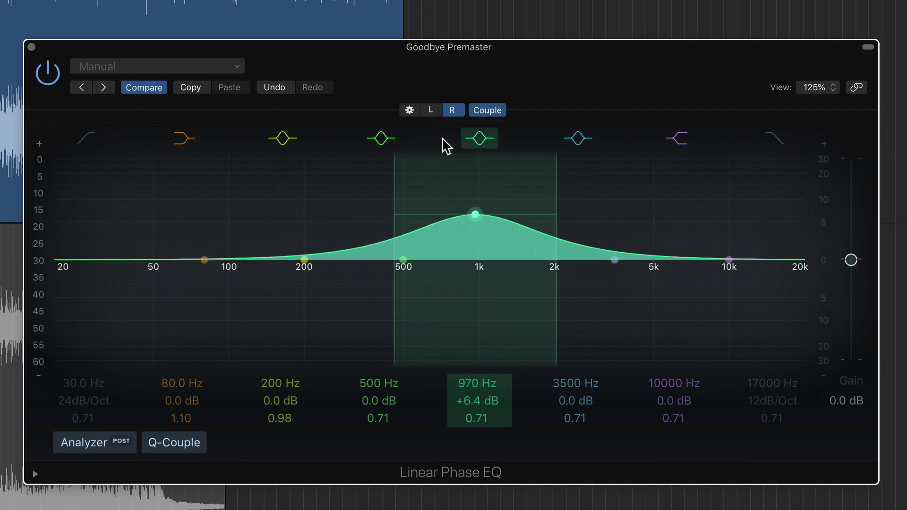
- Compare the left and right curves and set the high shelf to 4850 Hz, +6.6 dB
left_click(437, 115)
left_click(456, 115)
left_click(442, 112)
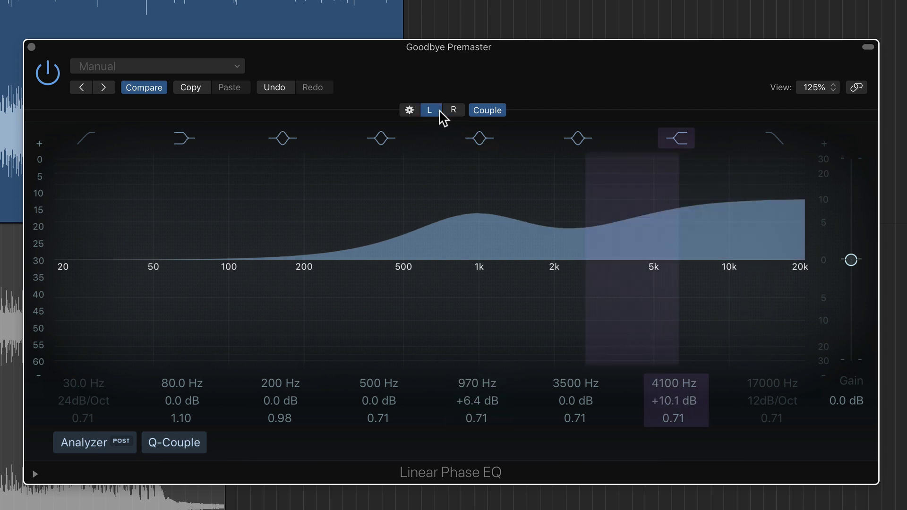
left_click_drag(634, 219, 658, 243)
left_click(491, 109)
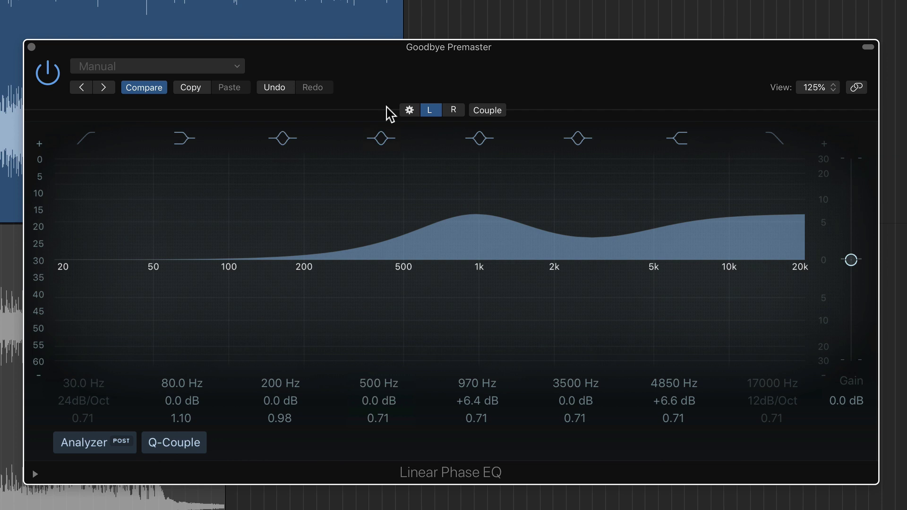
- In the channel configuration view, audition the L/R channels and set processing from Stereo to Mid/Side
left_click(408, 111)
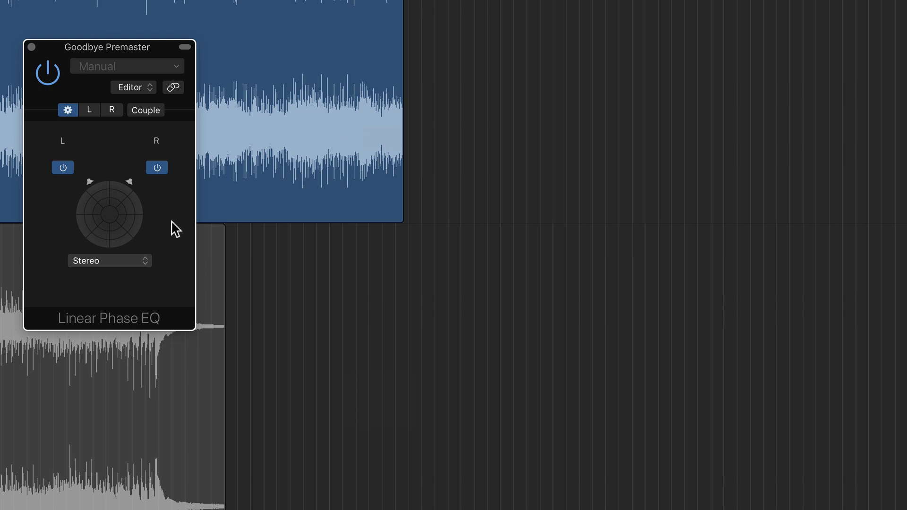
left_click(157, 168)
left_click(65, 169)
left_click(64, 169)
left_click(156, 168)
left_click(115, 268)
left_click(113, 275)
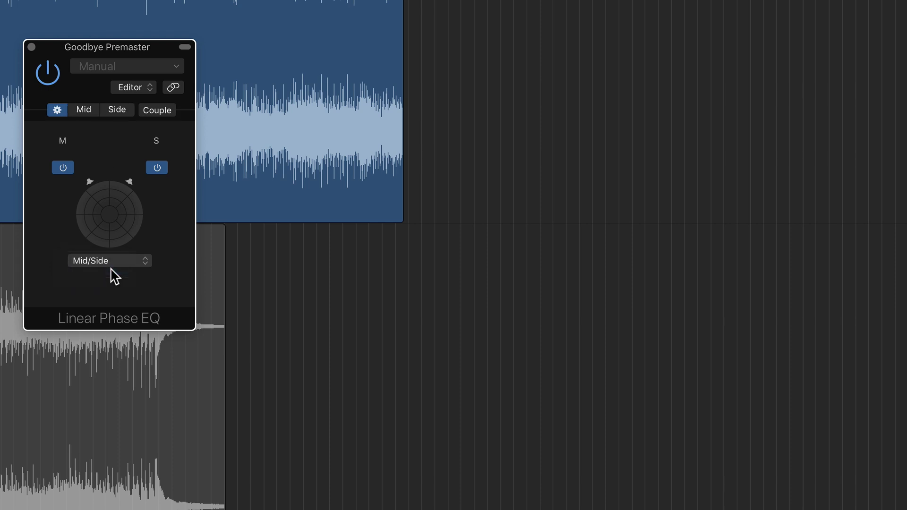
- Return to the full editor and compare the Side and Mid curves, ending on the flat Mid channel
left_click(89, 111)
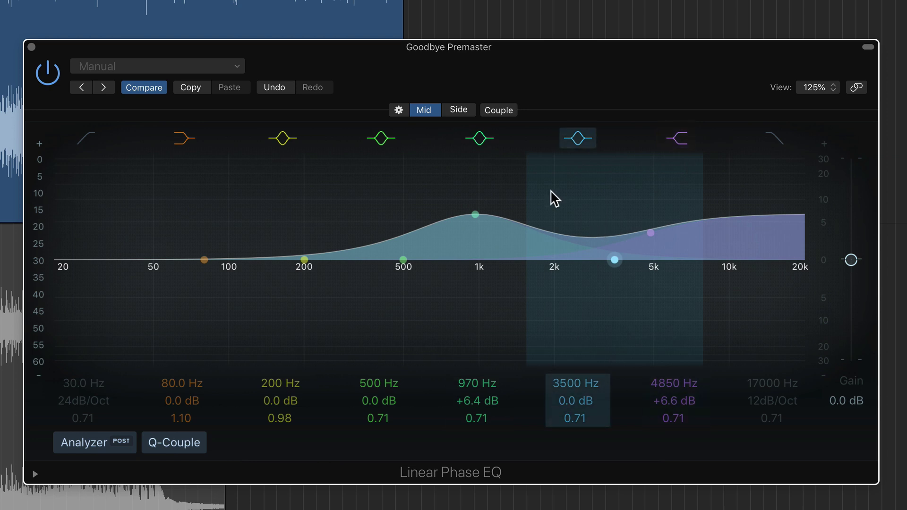
left_click(457, 114)
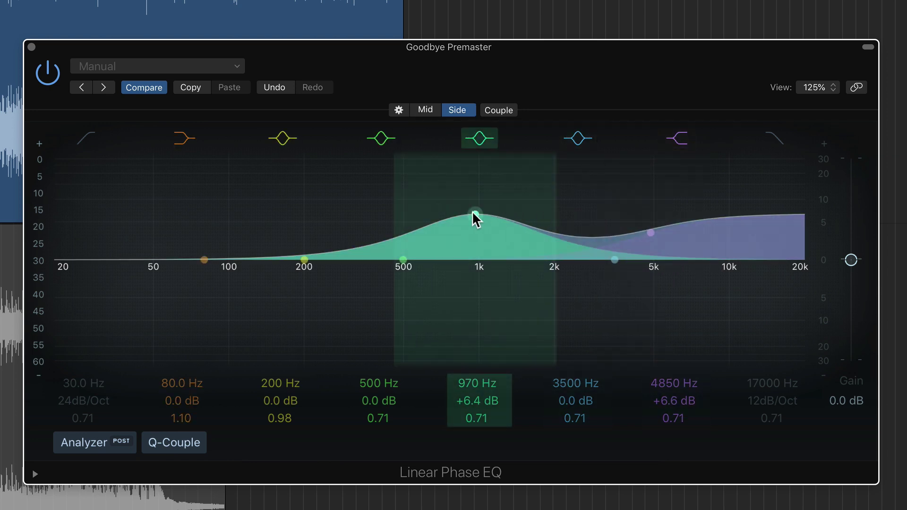
left_click(427, 110)
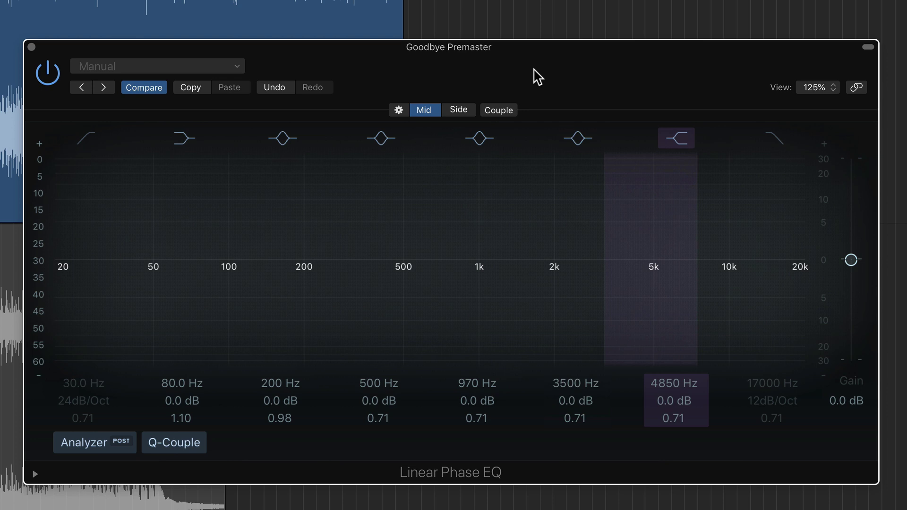
- Start guitar playback so its spectrum appears in the Mid EQ analyzer
key("space")
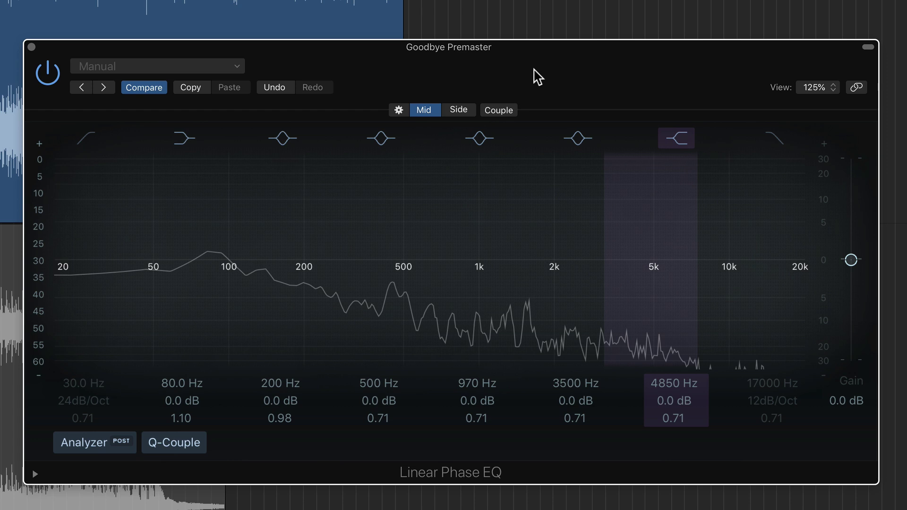
- Audition the Mid and Side signals separately in the configuration view, then return to the Mid EQ
left_click(398, 111)
left_click(69, 170)
left_click(69, 170)
left_click(149, 166)
left_click(150, 165)
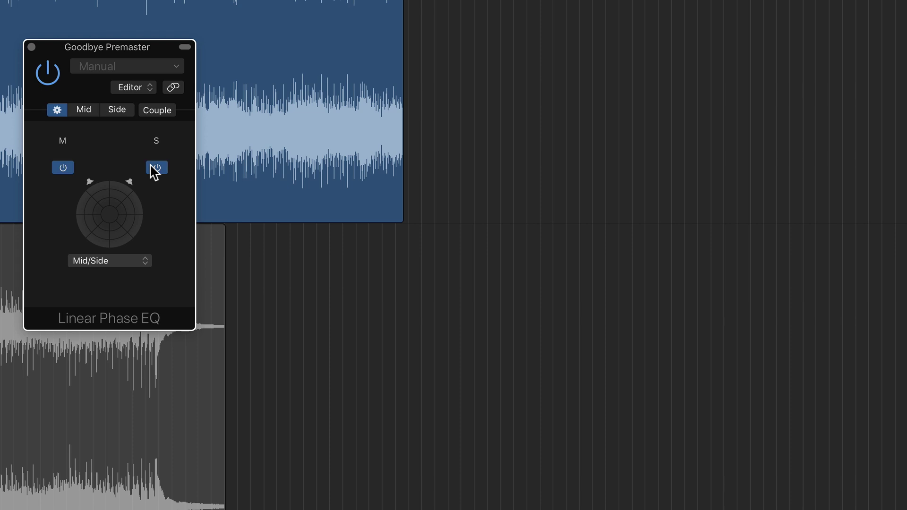
left_click(83, 110)
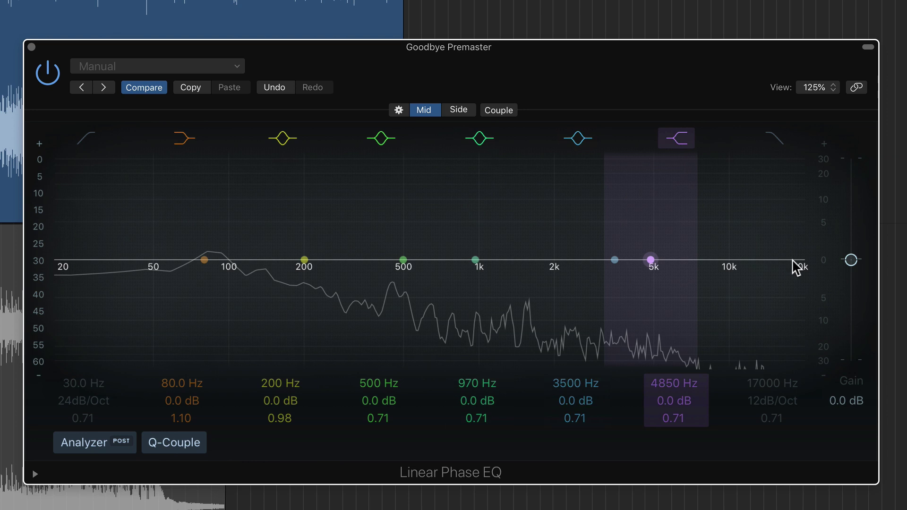
- Lower the Side EQ's output gain to -24.0 dB and go back to the Mid view
left_click(466, 112)
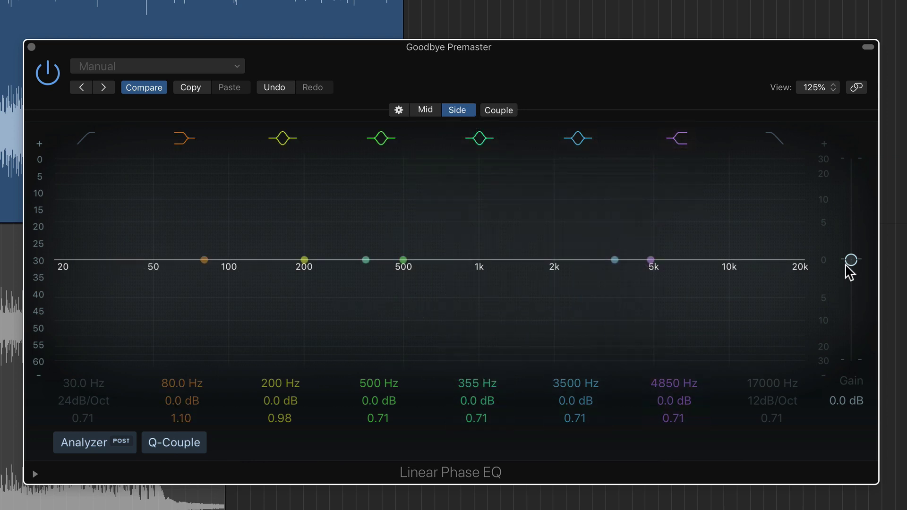
left_click_drag(851, 261, 871, 424)
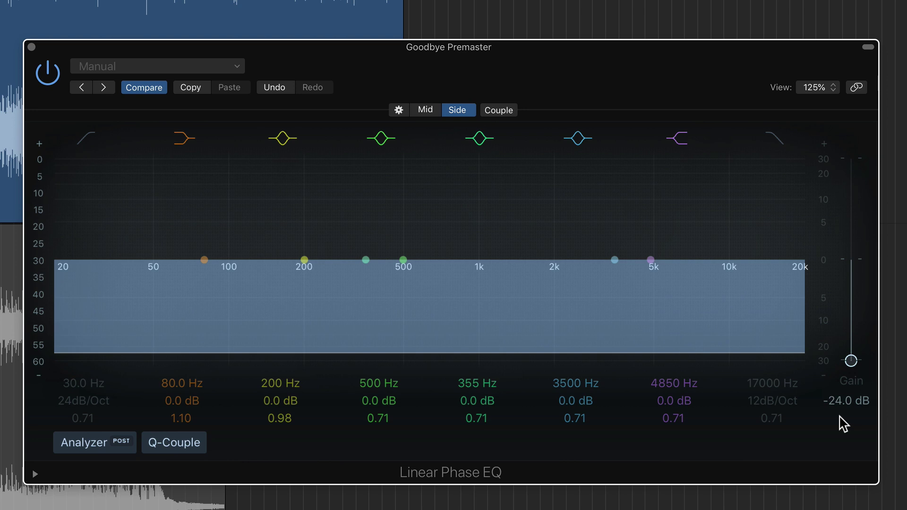
left_click(435, 112)
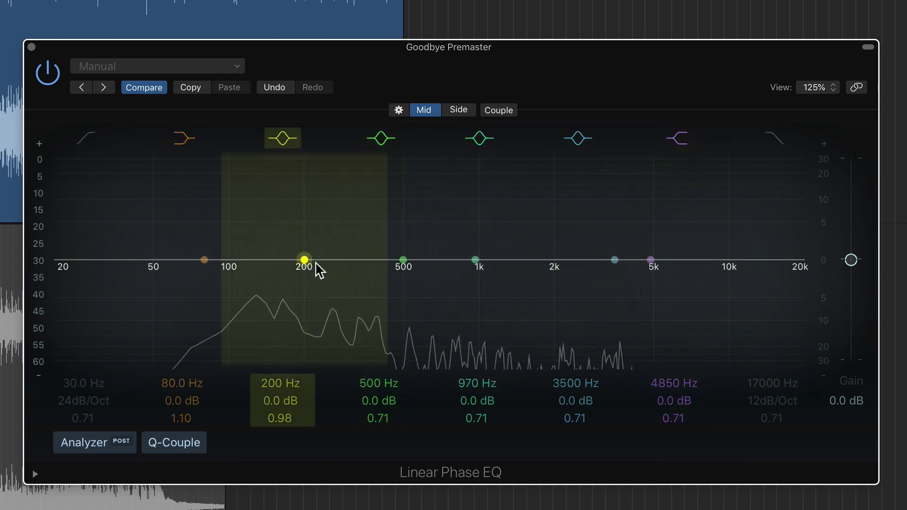
- Cut the Mid around 440 Hz and raise the low shelf to 122 Hz, +3.9 dB
left_click_drag(402, 261, 401, 282)
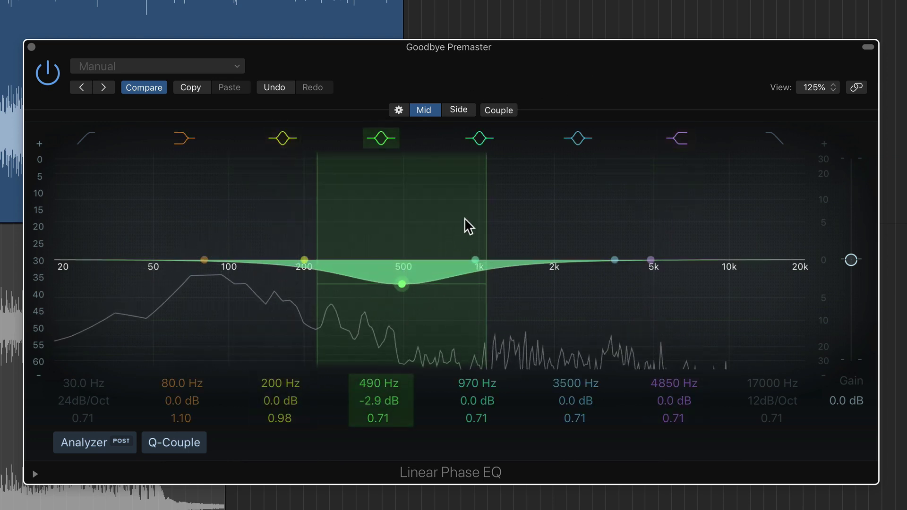
left_click_drag(486, 213, 470, 220)
left_click_drag(402, 284, 391, 285)
left_click_drag(466, 262, 475, 245)
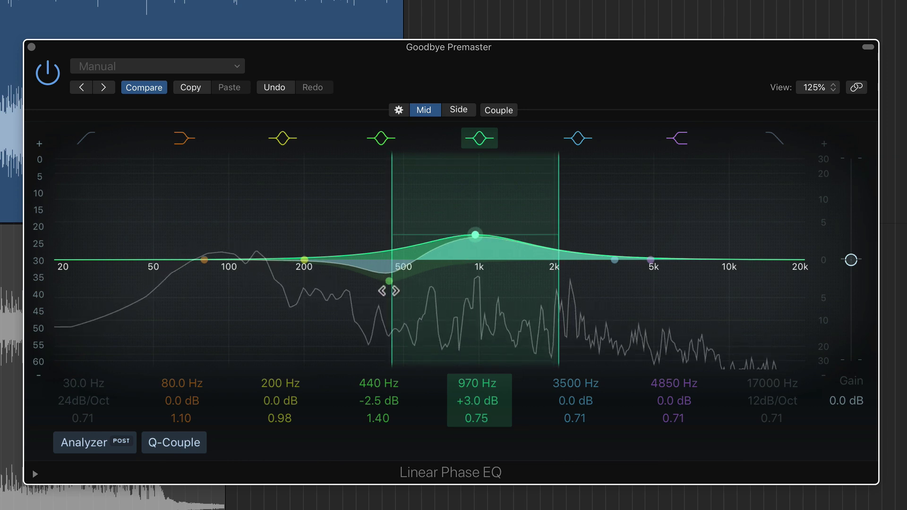
mouse_move(389, 291)
left_mouse_down()
mouse_move(384, 300)
mouse_move(387, 289)
left_mouse_up()
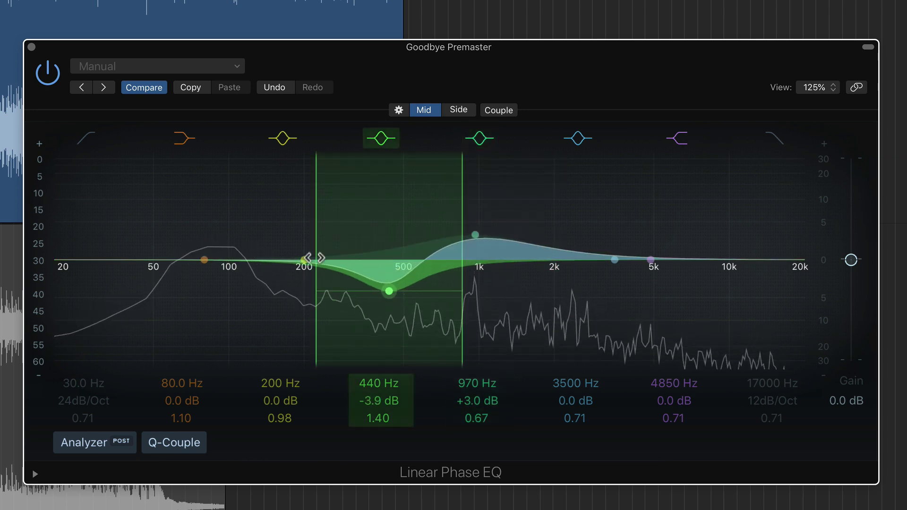
left_click(205, 258)
left_click_drag(206, 255, 250, 242)
- Add Mid boosts at 950 Hz (+3.7 dB) and 5000 Hz (+2.7 dB), settling the cut at 445 Hz
left_click_drag(652, 255, 647, 244)
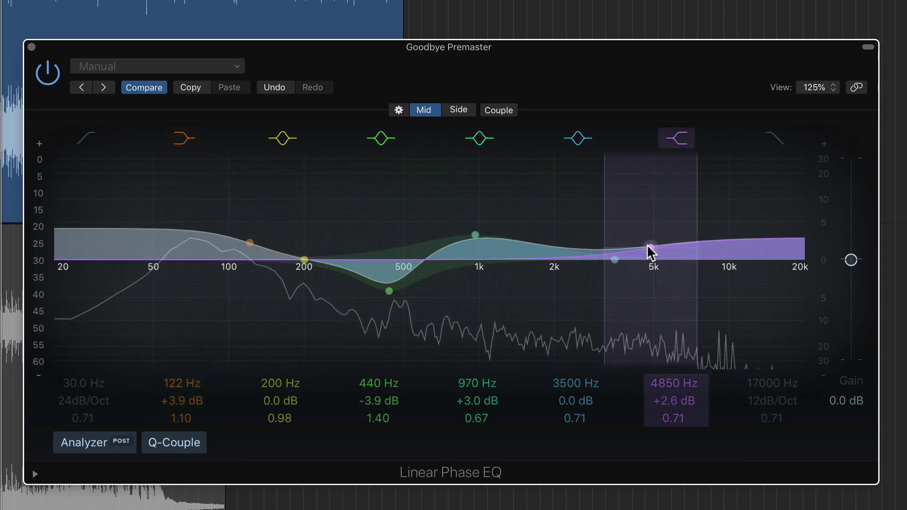
left_click(651, 401, "alt")
left_click_drag(614, 258, 650, 229)
left_click_drag(734, 216, 723, 228)
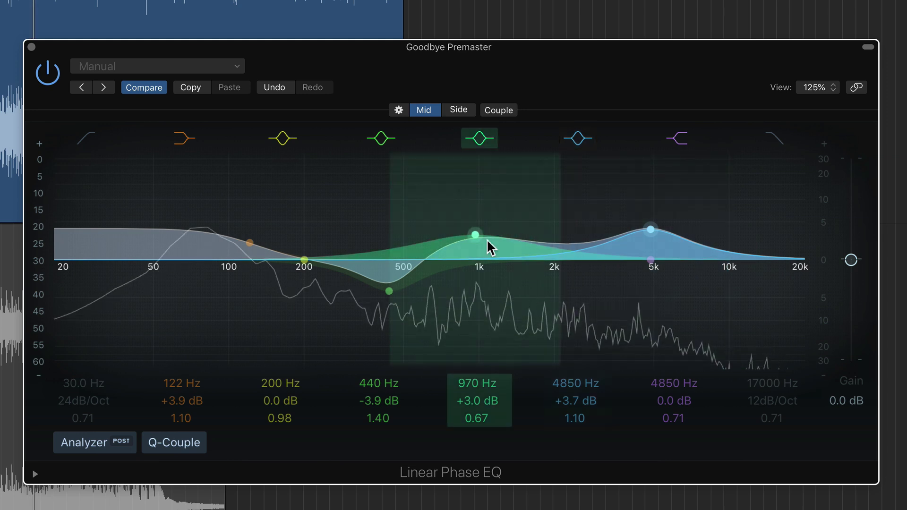
left_click_drag(477, 234, 471, 229)
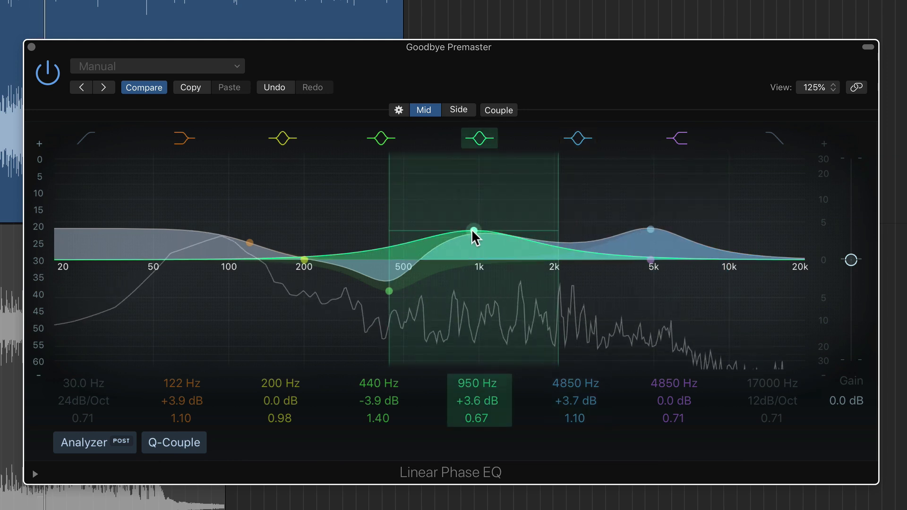
left_click_drag(558, 225, 544, 253)
left_click_drag(650, 230, 654, 236)
left_click_drag(731, 225, 725, 226)
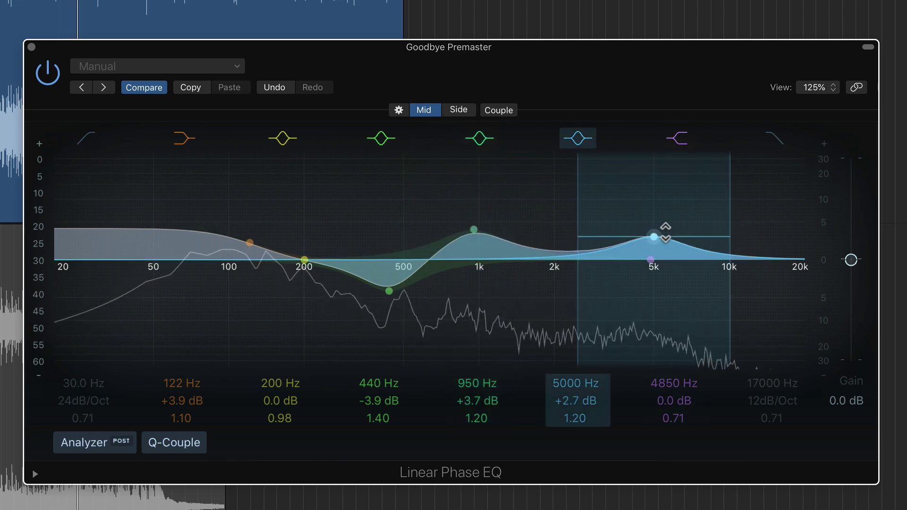
left_click_drag(658, 234, 655, 238)
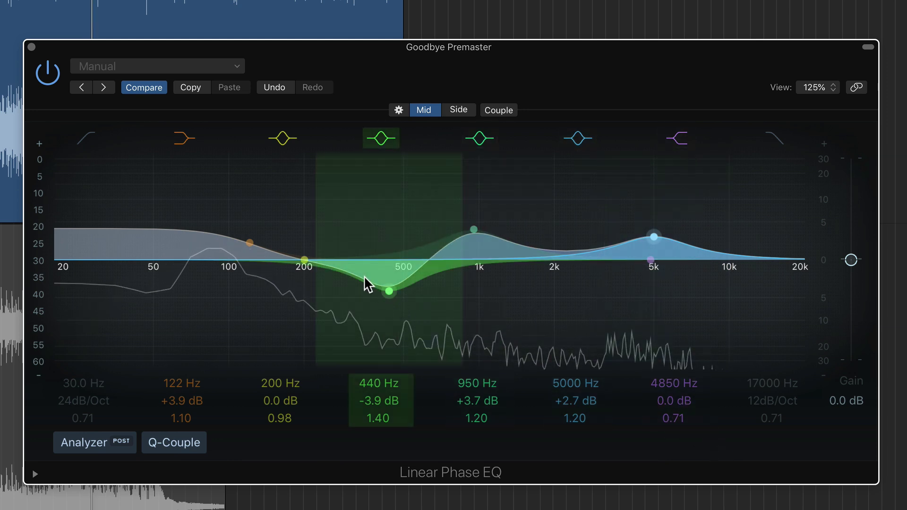
left_click_drag(388, 285, 392, 286)
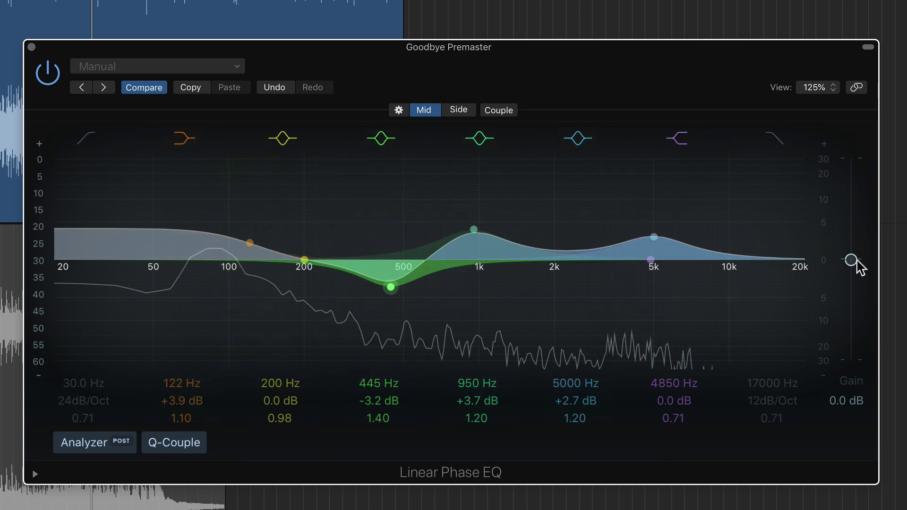
- Drop the Mid output to -24 dB, reset Side gain to 0 dB, and enable a Side low cut near 108 Hz
left_click_drag(858, 267, 850, 402)
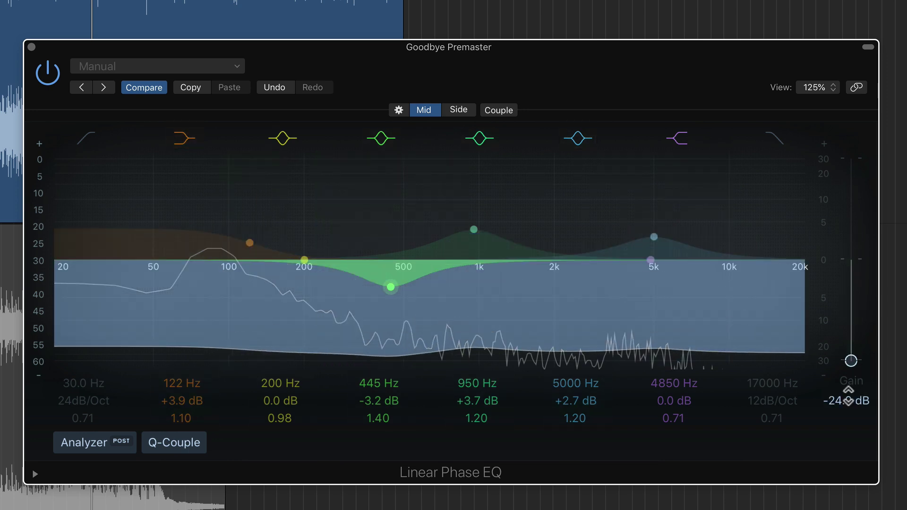
left_click(460, 111)
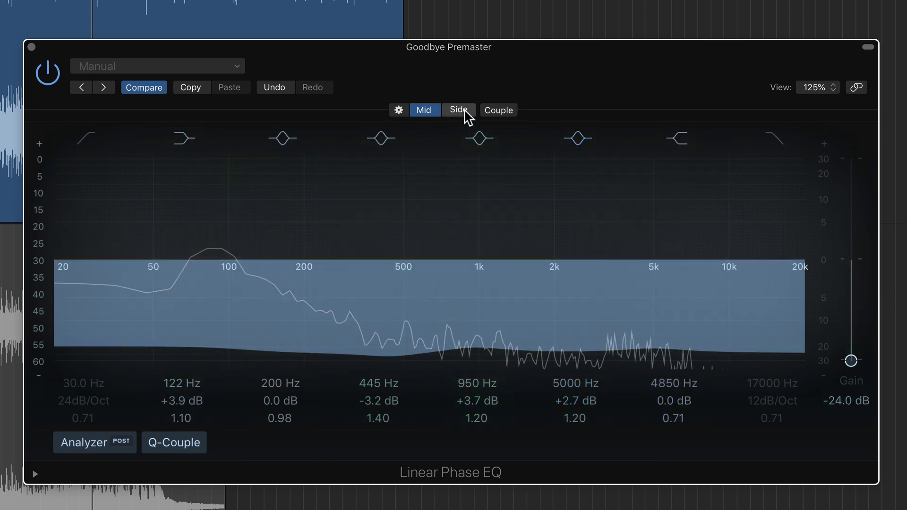
left_click(851, 362, "alt")
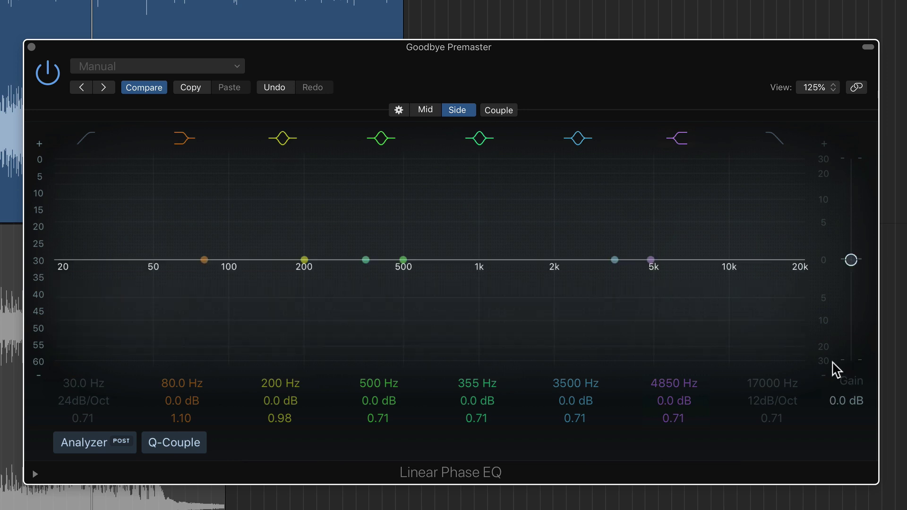
left_click(81, 140)
left_click_drag(83, 381, 83, 364)
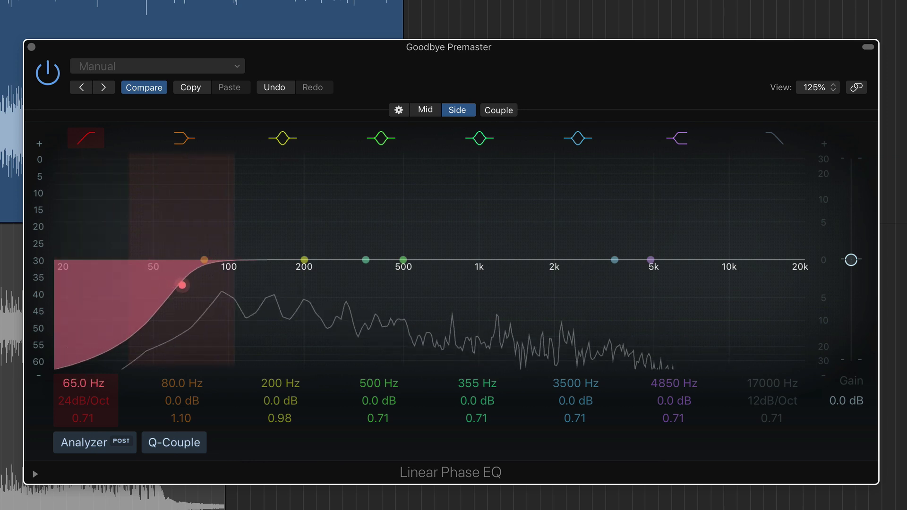
left_click_drag(84, 418, 84, 427)
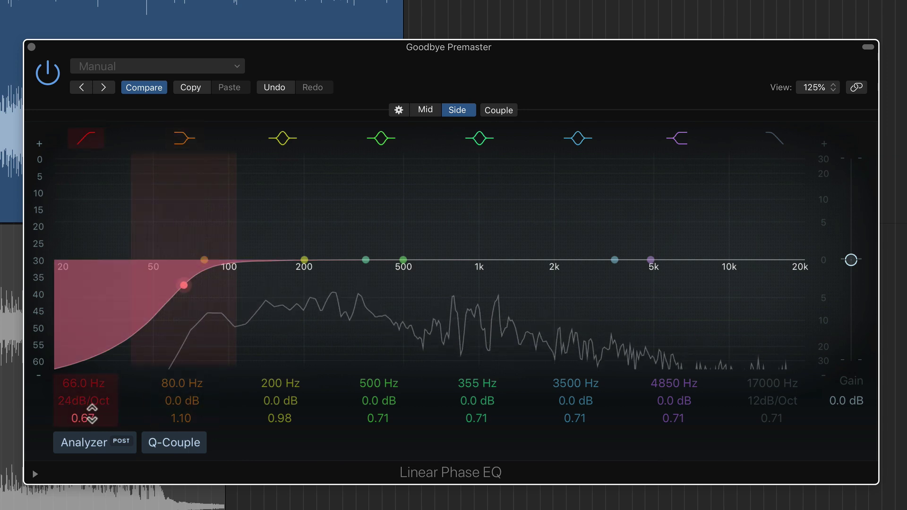
left_click_drag(92, 419, 91, 424)
left_click_drag(92, 379, 91, 361)
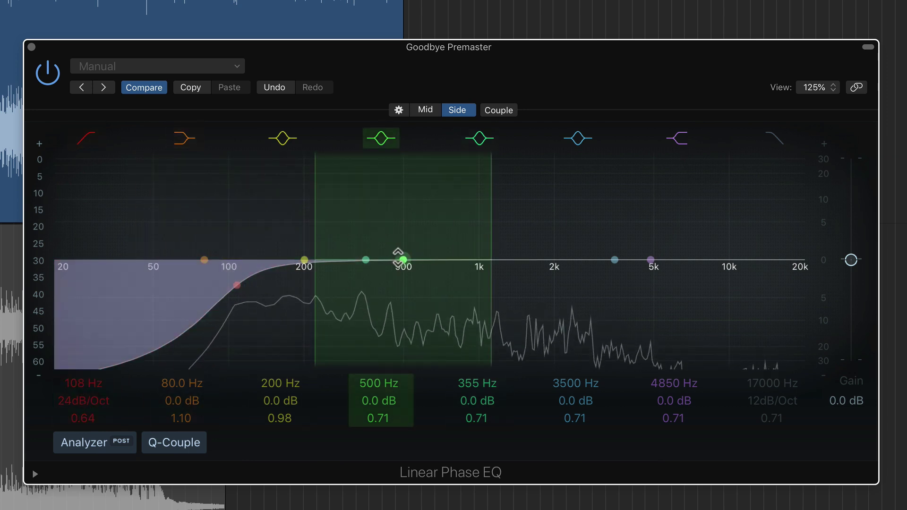
- Boost the Side at 220 Hz (+2.4 dB), 2400 Hz (+1.2 dB, Q 1.20), and an 8100 Hz high shelf
left_click_drag(395, 257, 306, 236)
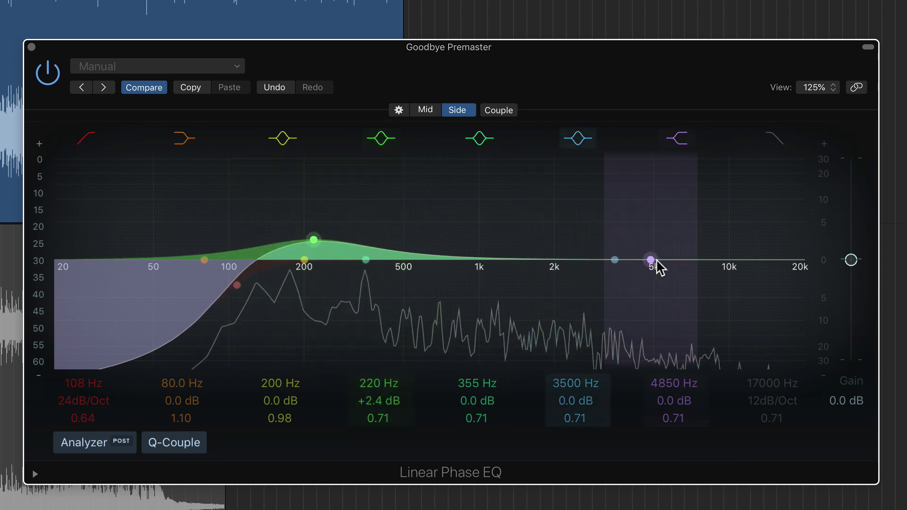
left_click_drag(657, 261, 705, 234)
left_click_drag(614, 260, 572, 249)
left_click_drag(659, 220, 650, 228)
left_click_drag(572, 249, 574, 248)
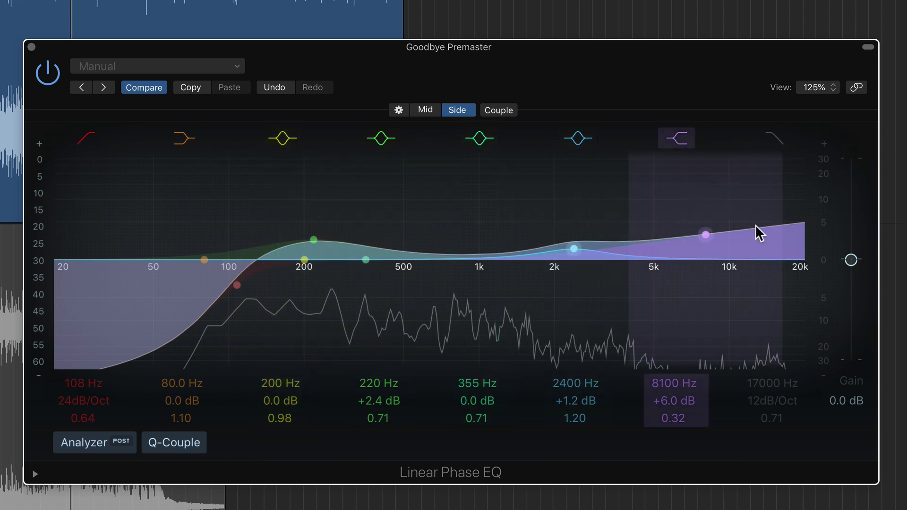
- Return the Mid gain slider to 0 dB, then pull the Side gain down to -1.0 dB
left_click(427, 112)
left_click(851, 361, "alt")
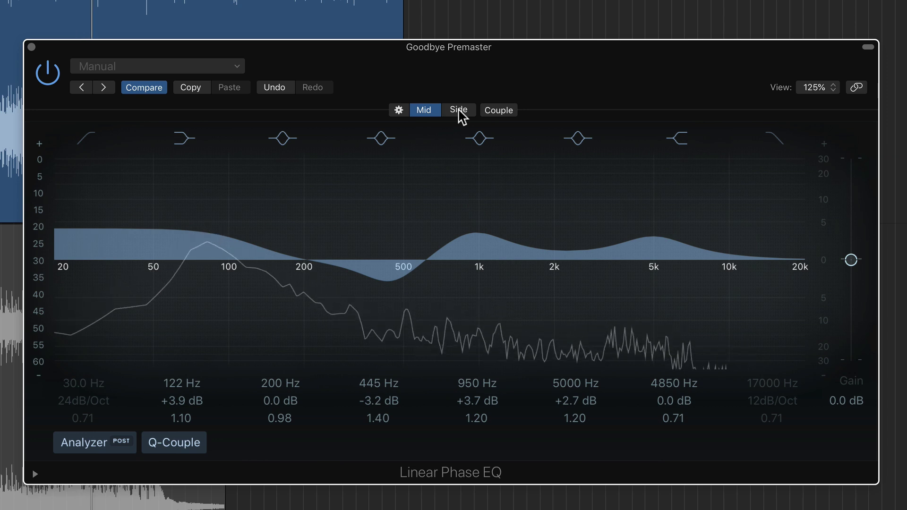
left_click(458, 113)
mouse_move(851, 261)
left_mouse_down()
mouse_move(851, 292)
mouse_move(851, 247)
mouse_move(852, 261)
mouse_move(863, 267)
left_mouse_up()
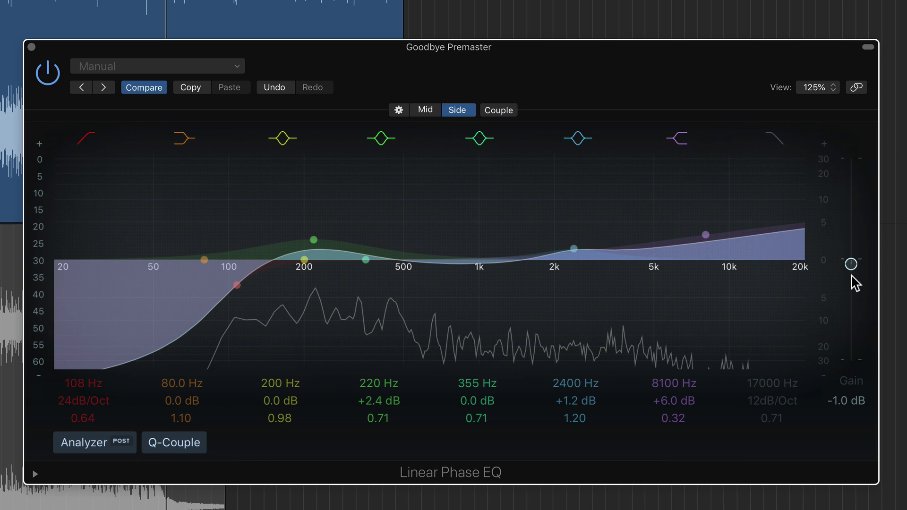
- Try Side output gains between +3.7 and -3.0 dB, check the Mid view, and settle at -2.0 dB
left_click_drag(853, 274, 855, 249)
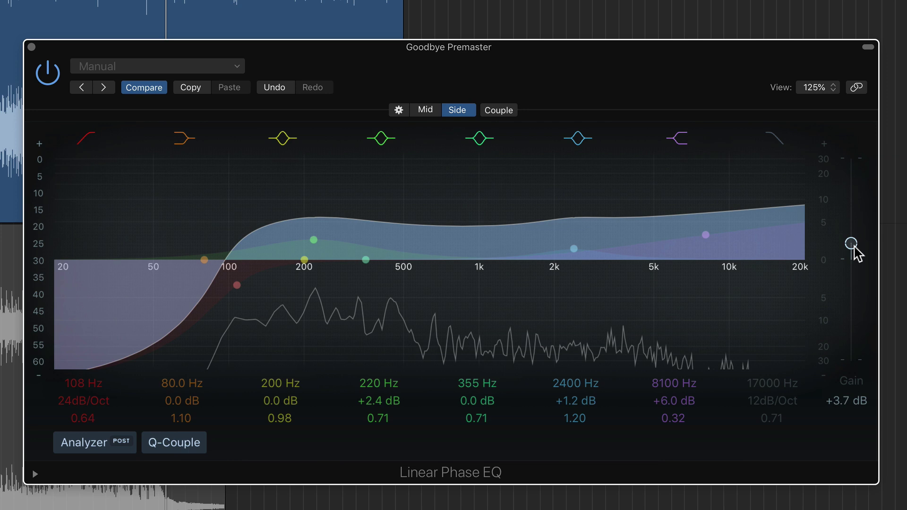
left_click_drag(855, 250, 852, 280)
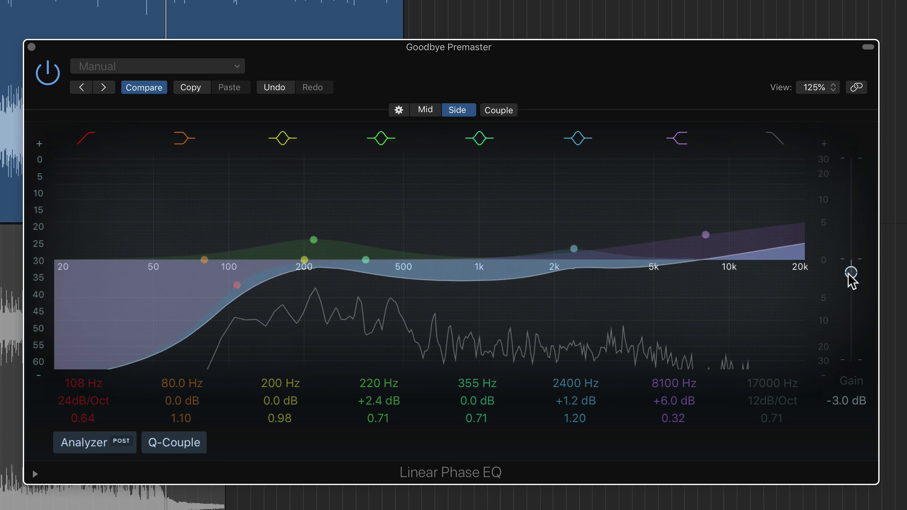
left_click_drag(851, 280, 850, 270)
left_click(449, 113)
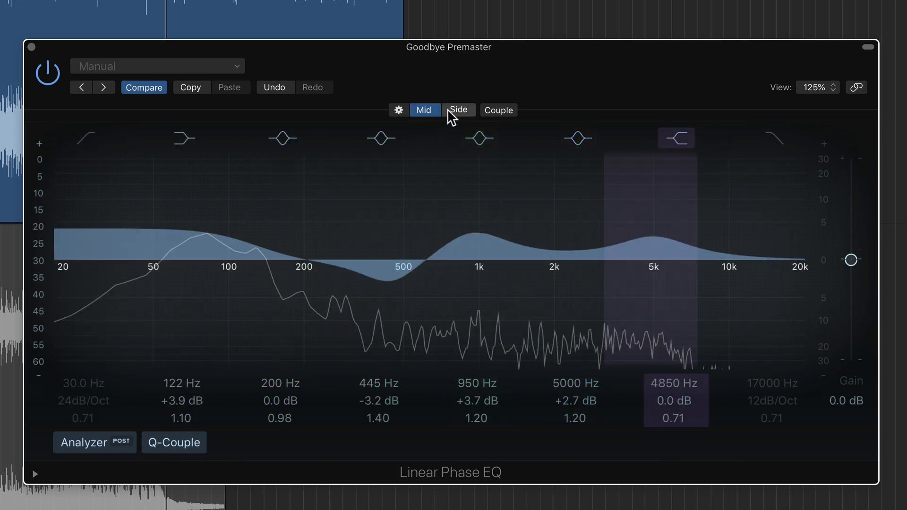
left_click(451, 113)
left_click(428, 113)
left_click_drag(849, 261, 855, 284)
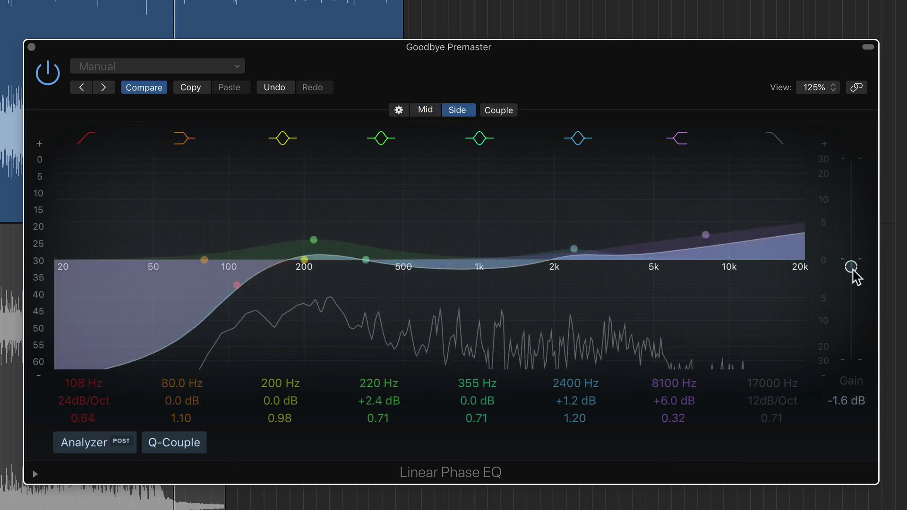
left_click_drag(853, 272, 854, 273)
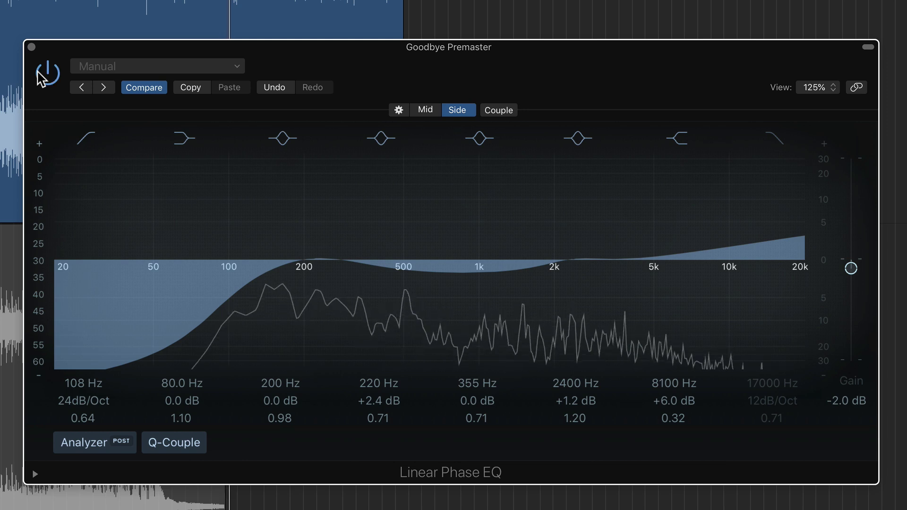
- Switch the flat Channel EQ on ACG 1.01_02 to show its Mid channel
left_click(421, 109)
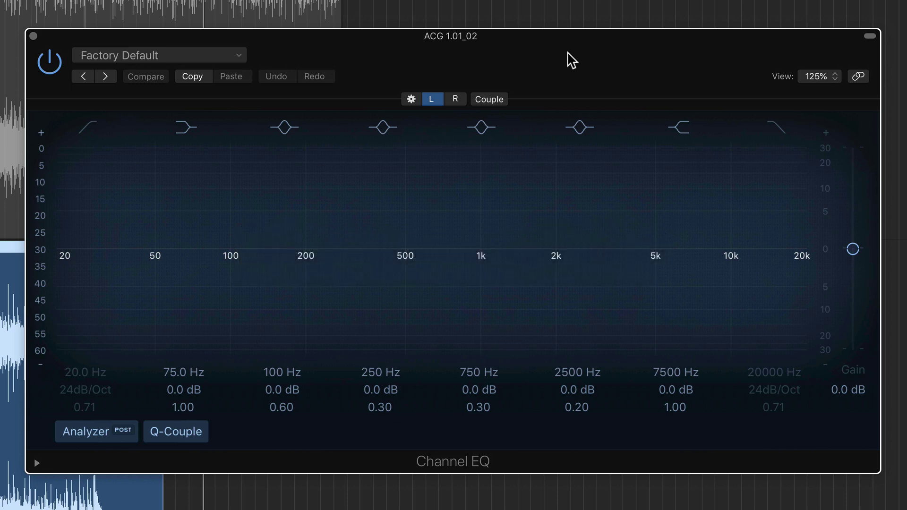
- Bring up the Channel EQ's stereo processing mode settings to choose Mid/Side
left_click(412, 99)
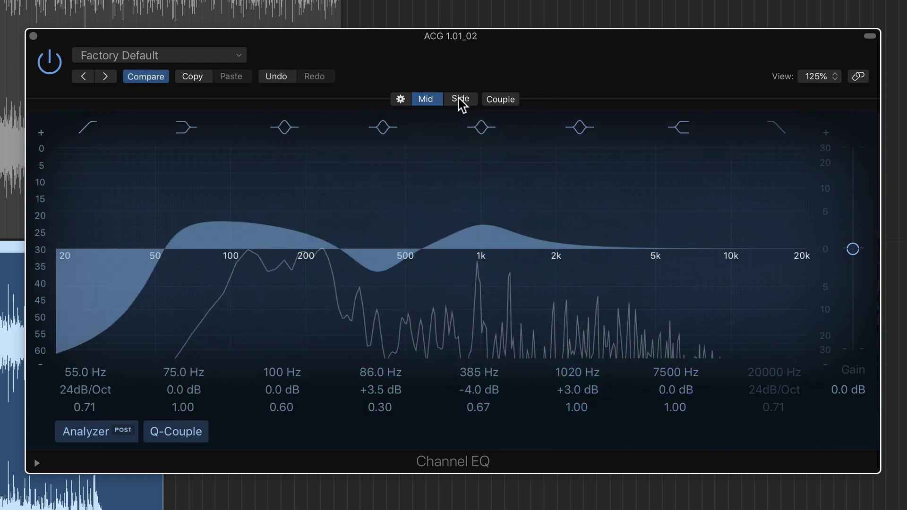
- Reset the Side gain to 0 dB, boost the 7500 Hz shelf, and pull Mid gain to about -24 dB
left_click(464, 101)
left_click(849, 355, "alt")
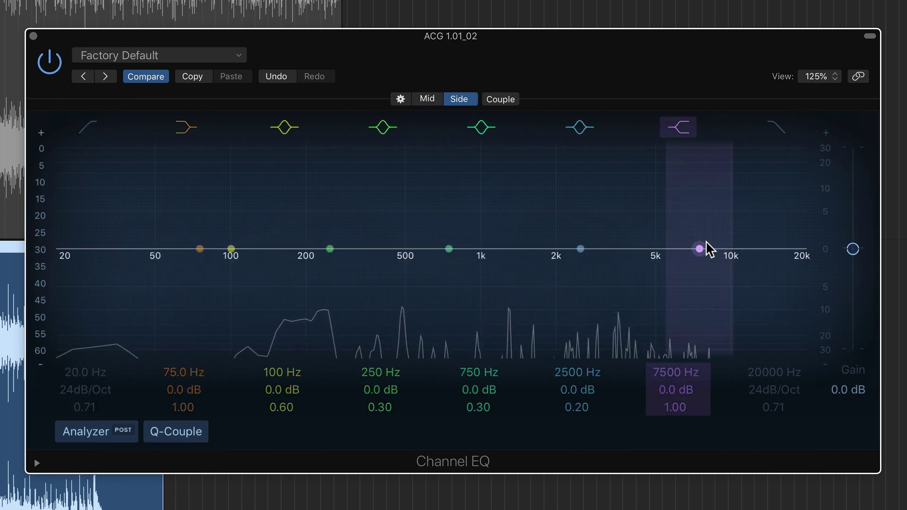
left_click_drag(703, 249, 722, 197)
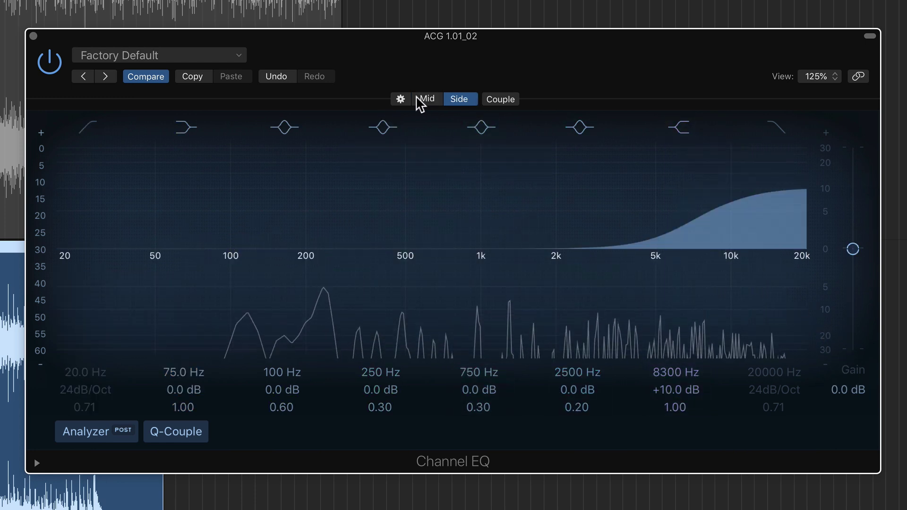
left_click(425, 99)
left_click_drag(853, 250, 854, 348)
- Give the Side EQ a 162 Hz low cut (Q 0.64), a 475 Hz +1.5 dB lift, and a stronger shelf
left_click(460, 99)
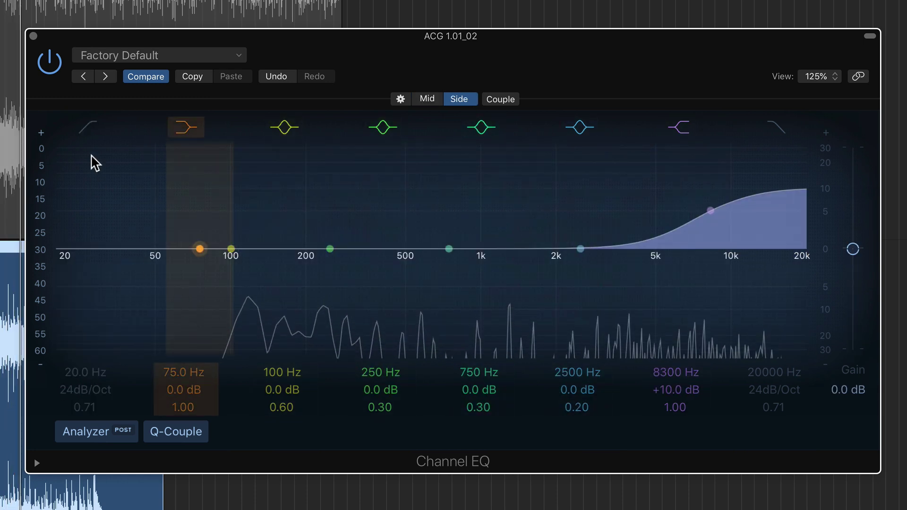
left_click(89, 127)
left_click_drag(89, 375, 90, 344)
left_click_drag(81, 407, 80, 418)
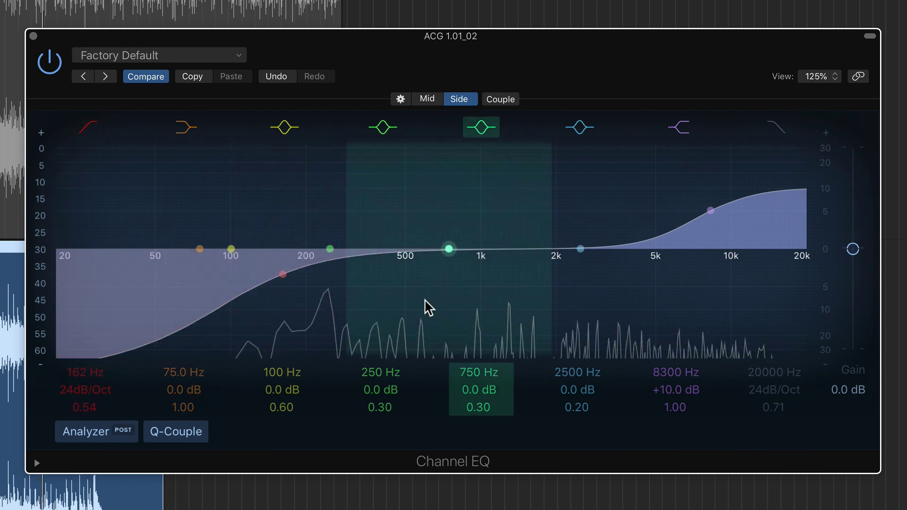
left_click_drag(432, 255, 400, 235)
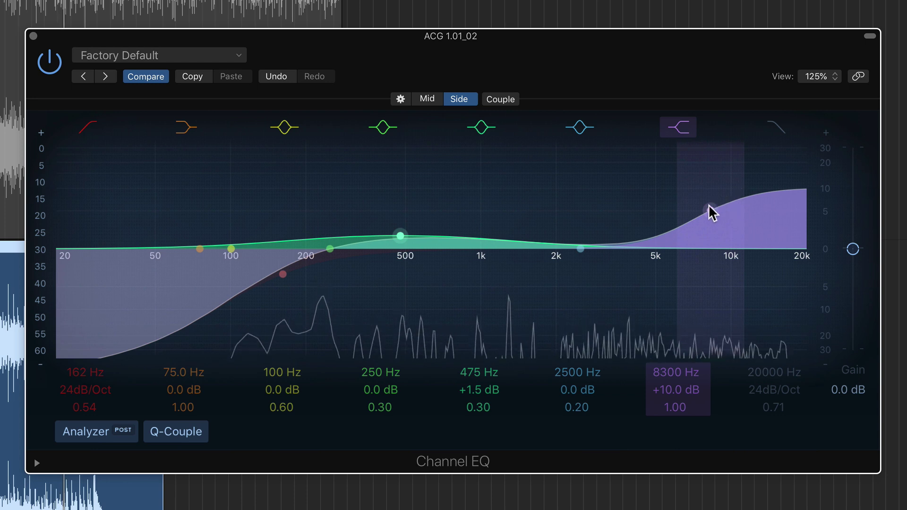
left_click_drag(710, 209, 673, 211)
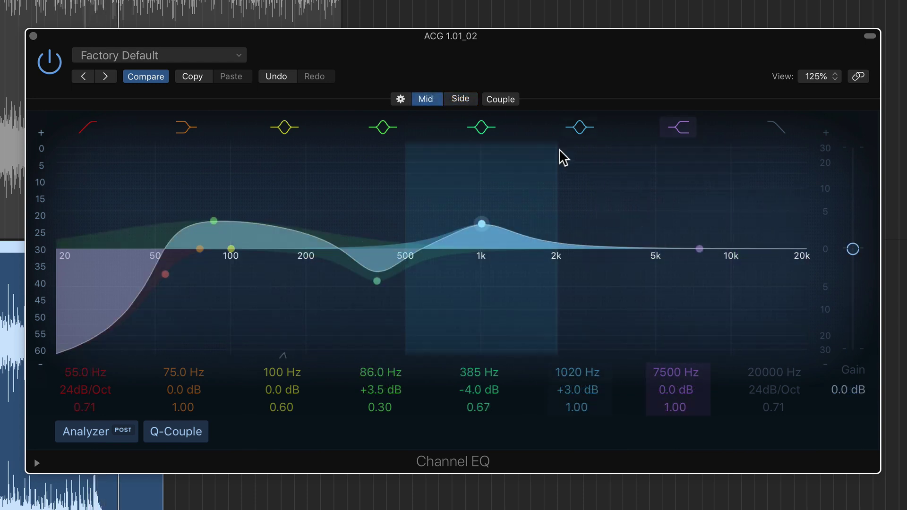
- Lower the Side high shelf to +7.5 dB at 10400 Hz and, during playback, trim output gain to -0.5 dB
left_click(469, 100)
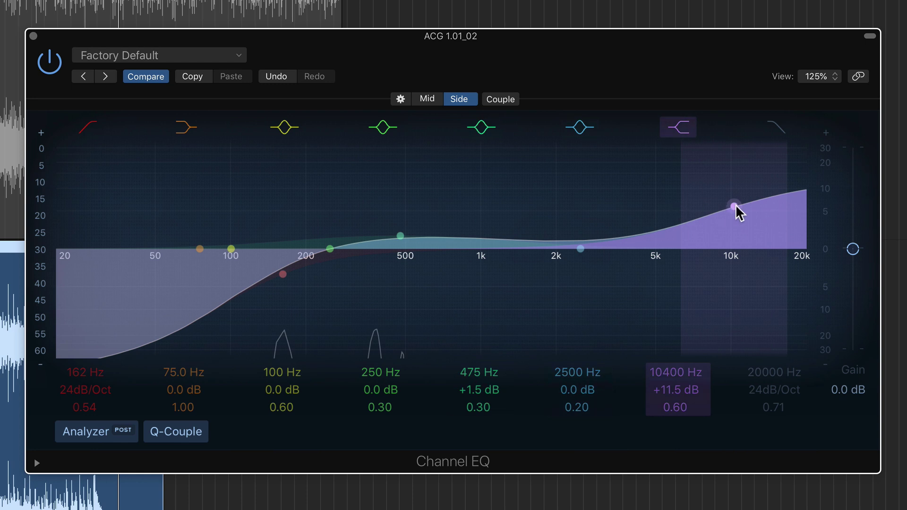
left_click_drag(737, 206, 739, 231)
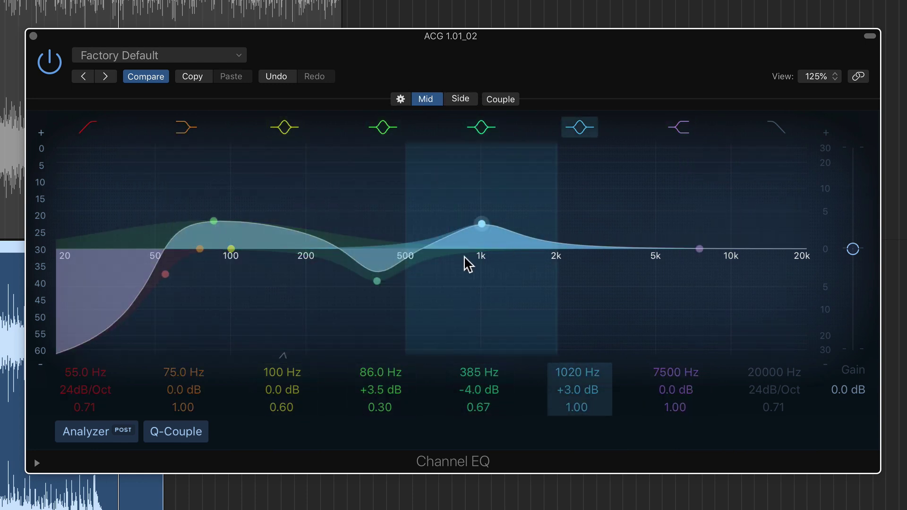
key("space")
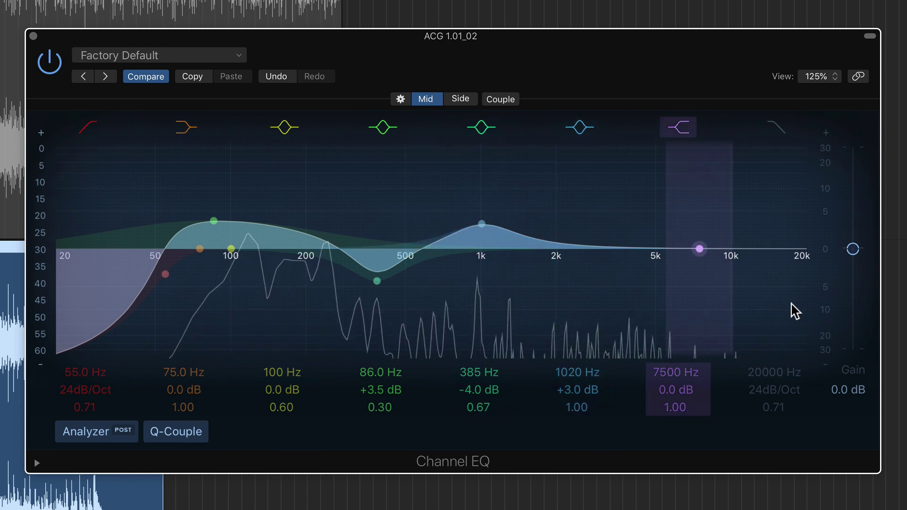
left_click_drag(852, 251, 852, 254)
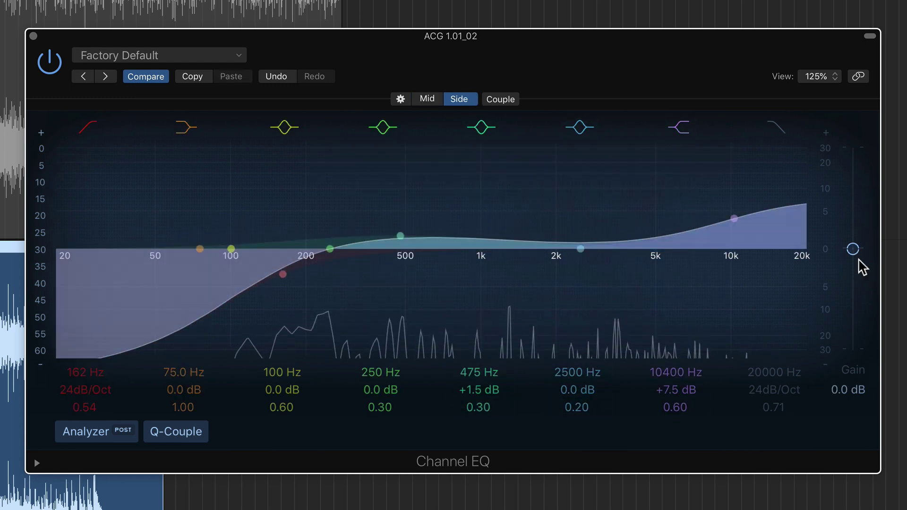
left_click_drag(852, 255, 852, 261)
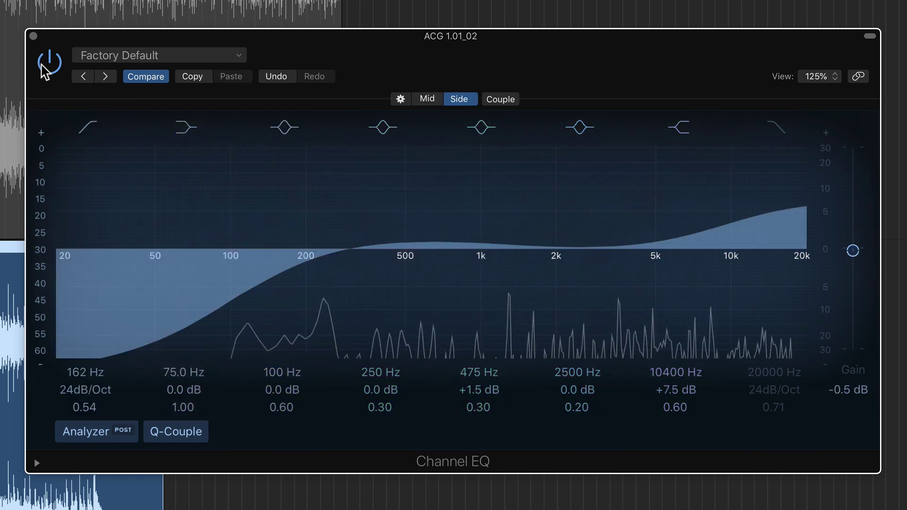
- Bypass and re-enable the Channel EQ to compare the guitar with and without it
left_click(45, 67)
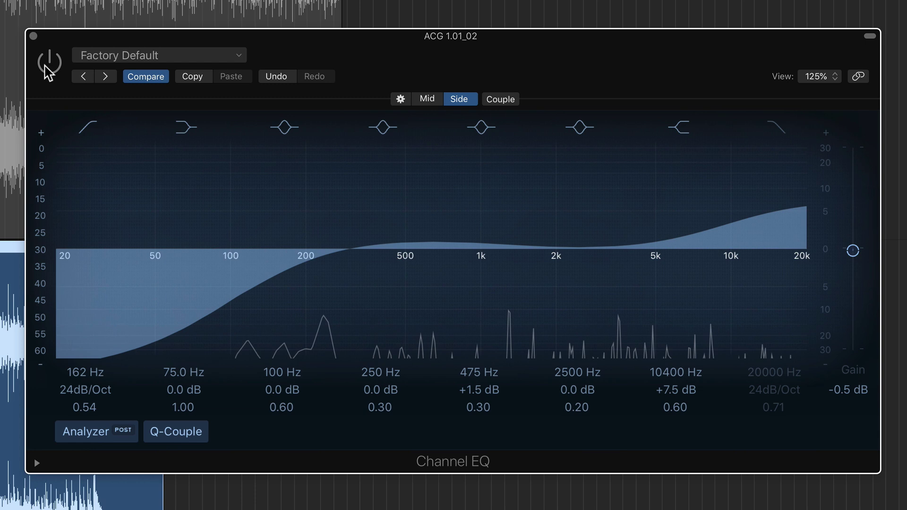
left_click(45, 66)
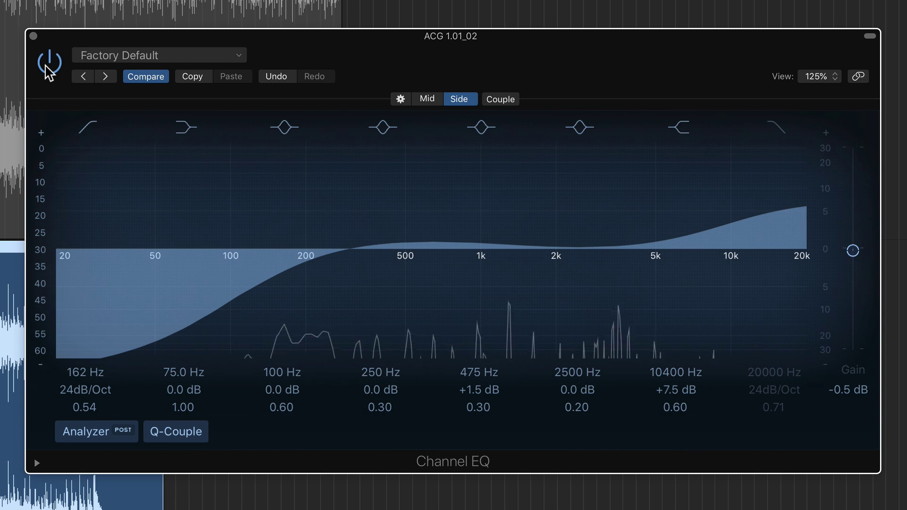
left_click(428, 100)
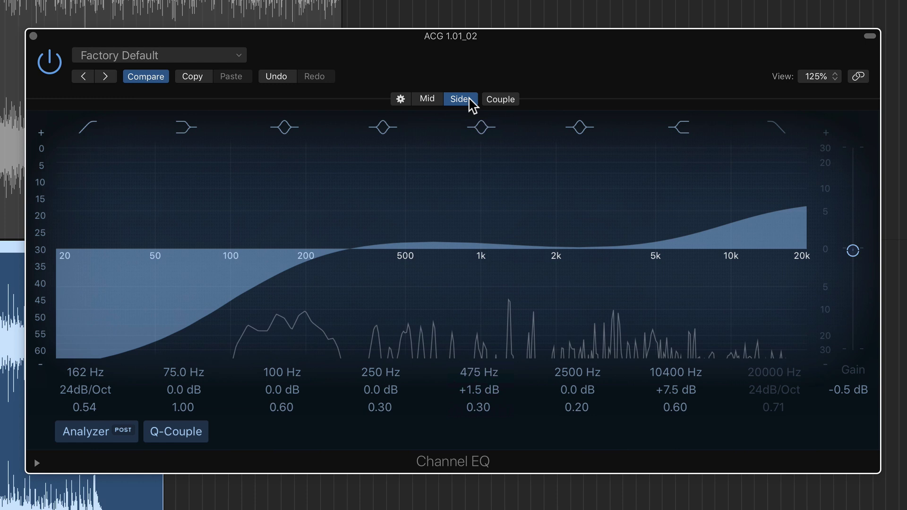
- Review the Mid and Side EQ curves, then insert a Dual Mono Compressor after the EQ
left_click(433, 104)
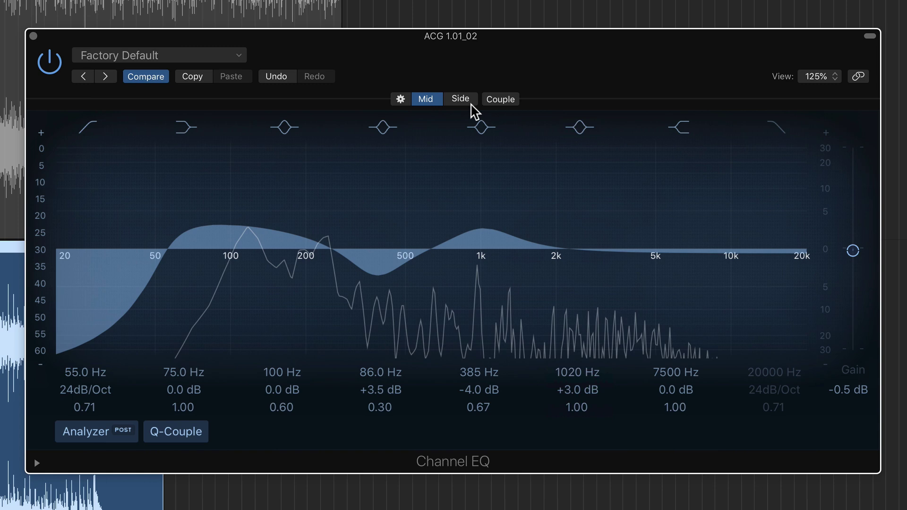
left_click(468, 102)
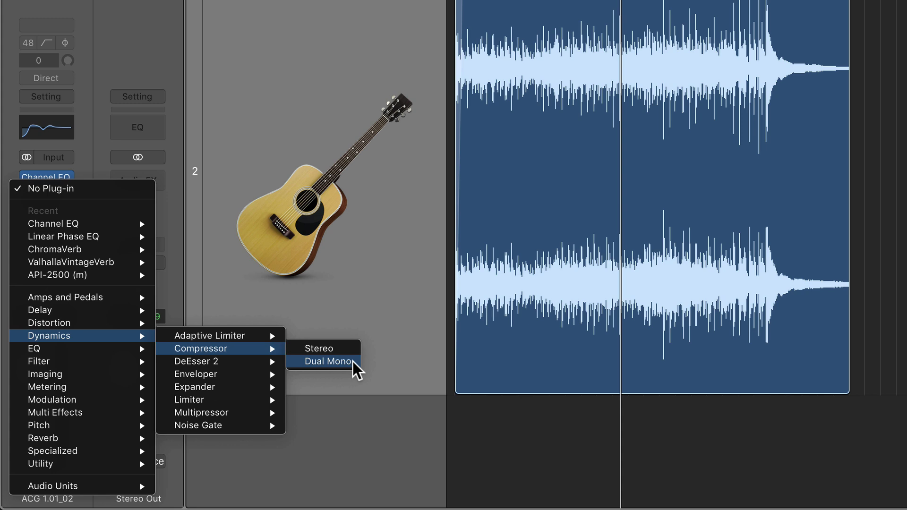
left_click(353, 362)
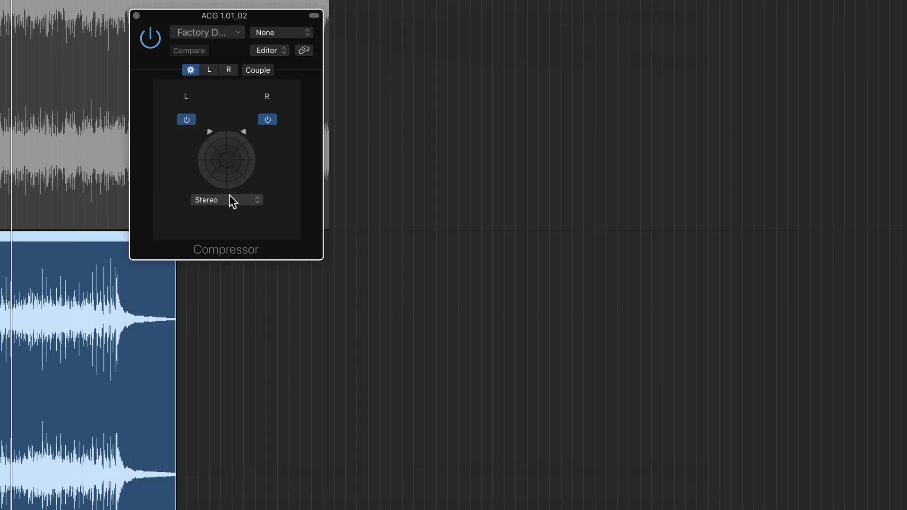
- Set the Compressor's stereo mode to Mid/Side and view its Mid and Side channel controls
left_click(230, 196)
left_click(234, 209)
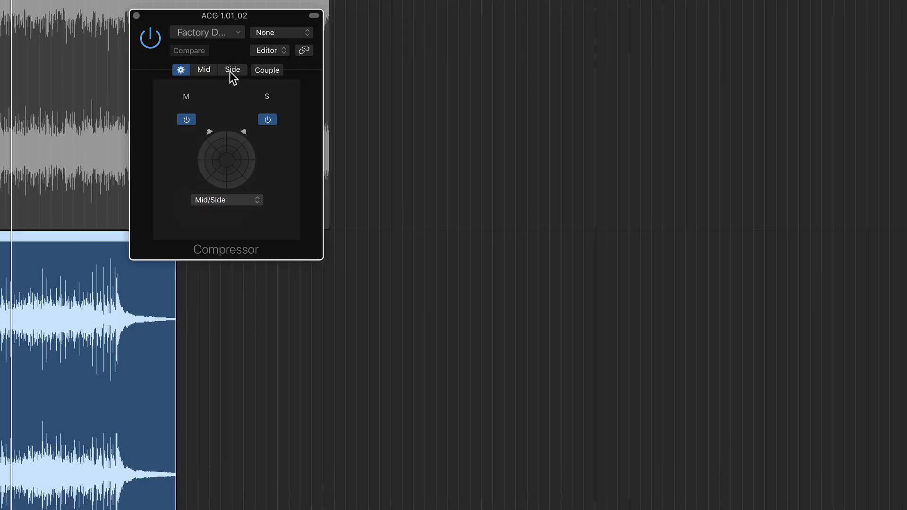
left_click(208, 70)
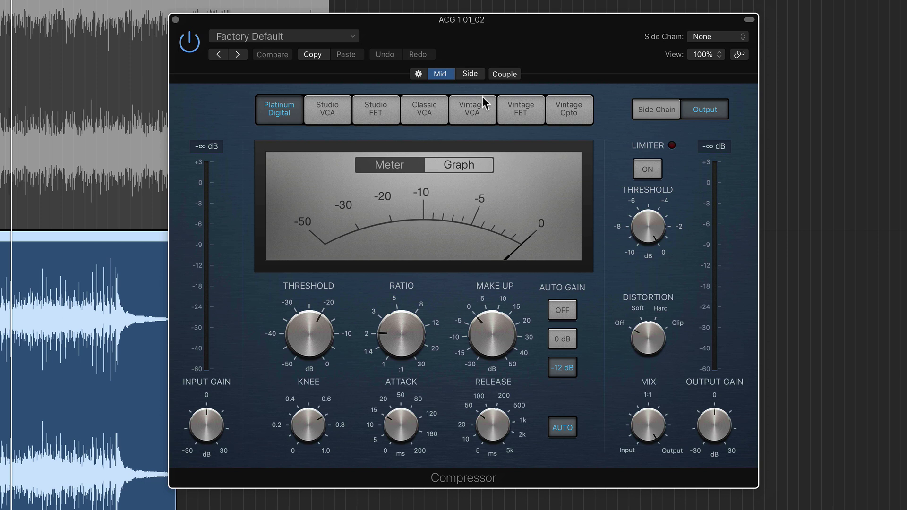
left_click(437, 75)
- Close the Compressor and browse an empty insert's menu to Audio Units > Waves > API-2500 (m)
left_click(175, 19)
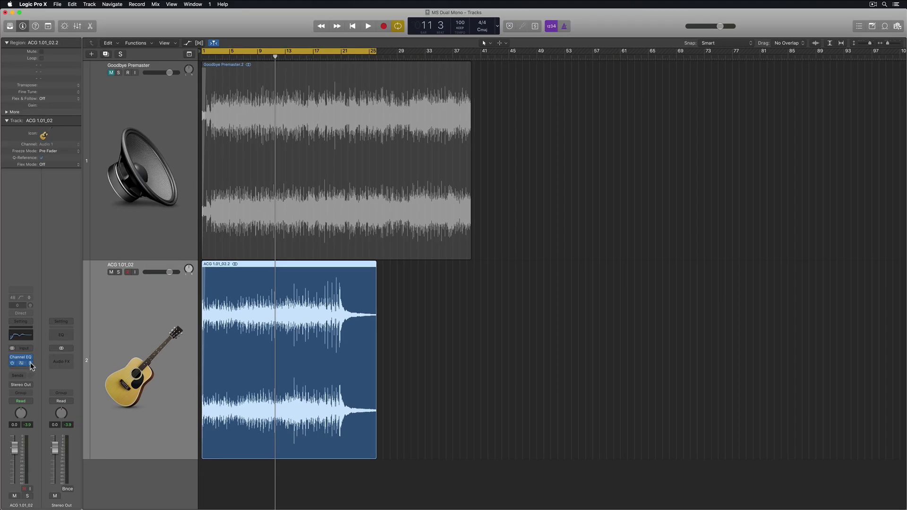
left_click(31, 366)
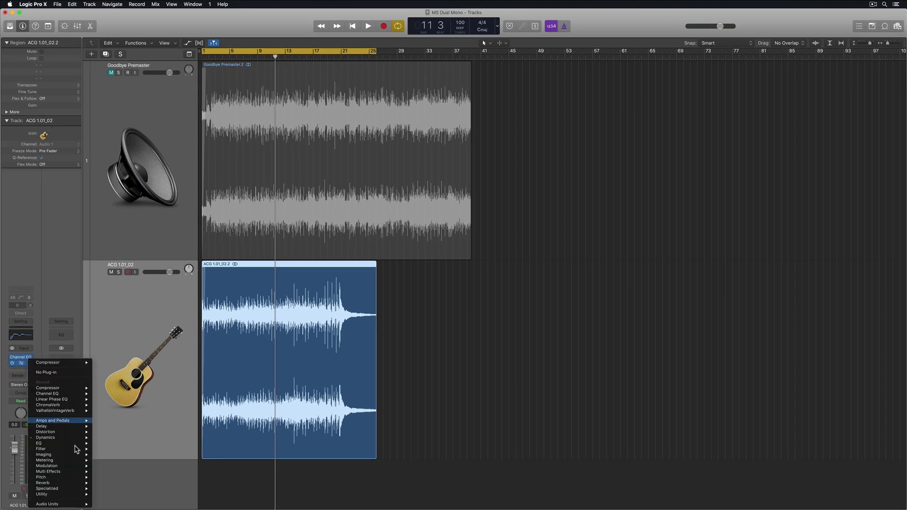
mouse_move(56, 504)
mouse_move(117, 501)
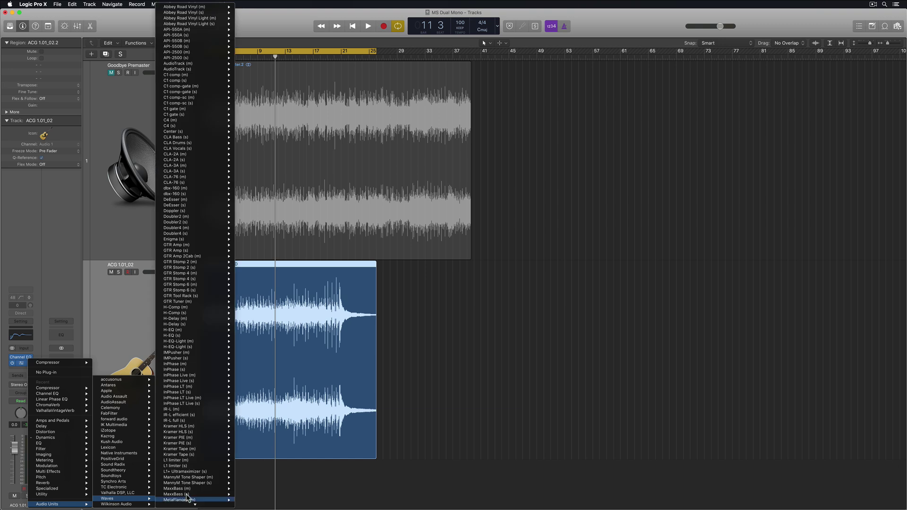
mouse_move(221, 54)
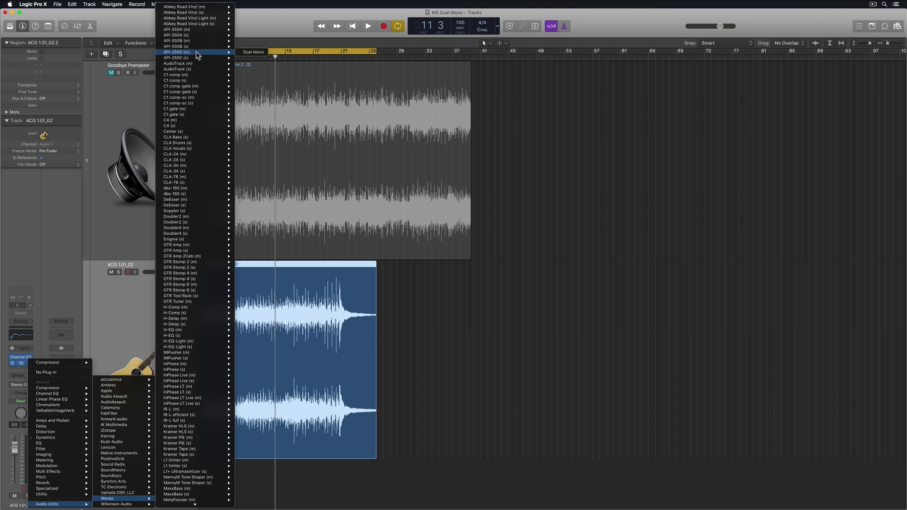
- Insert the API-2500 (m) as dual mono, centre its window, switch it to Mid/Side, and show the Mid channel
left_click(254, 53)
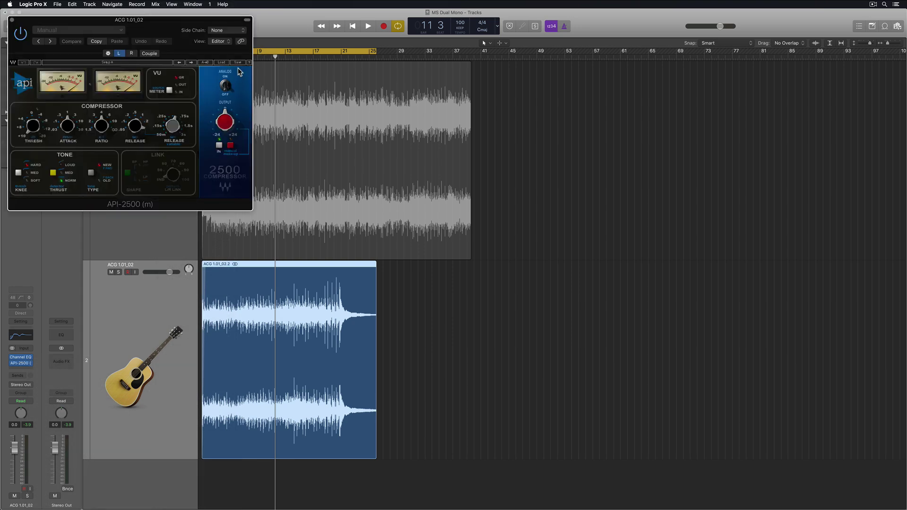
left_click_drag(195, 36, 578, 198)
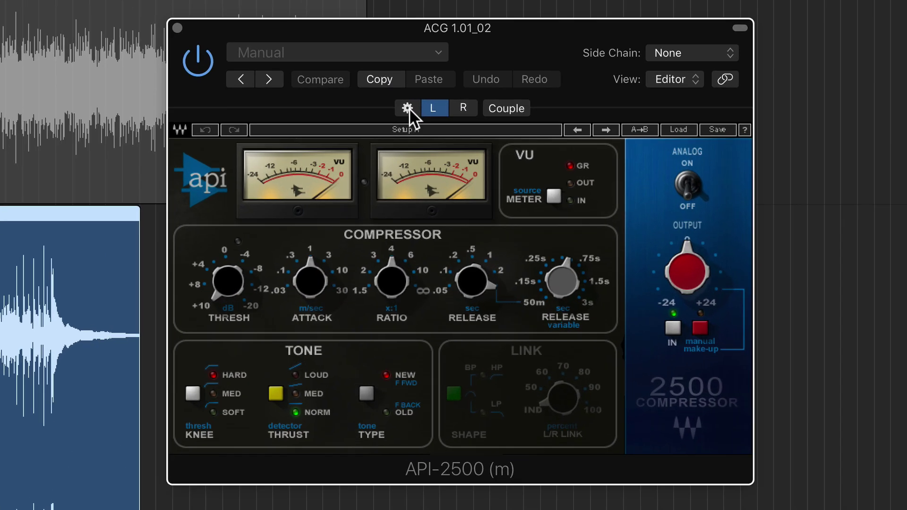
left_click(408, 107)
left_click(318, 300)
key("Return")
left_click(273, 108)
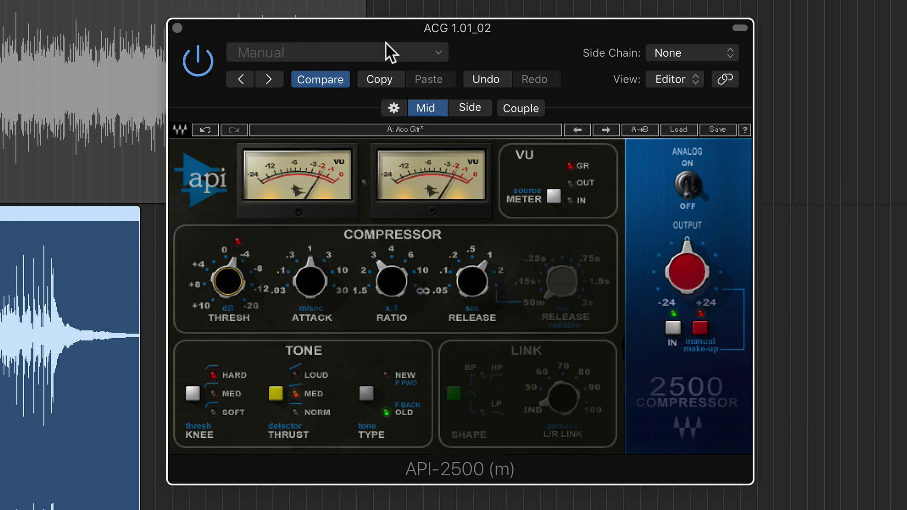
- Compare the API-2500's Side and Mid settings, and bypass it briefly to hear the uncompressed guitar
left_click(467, 108)
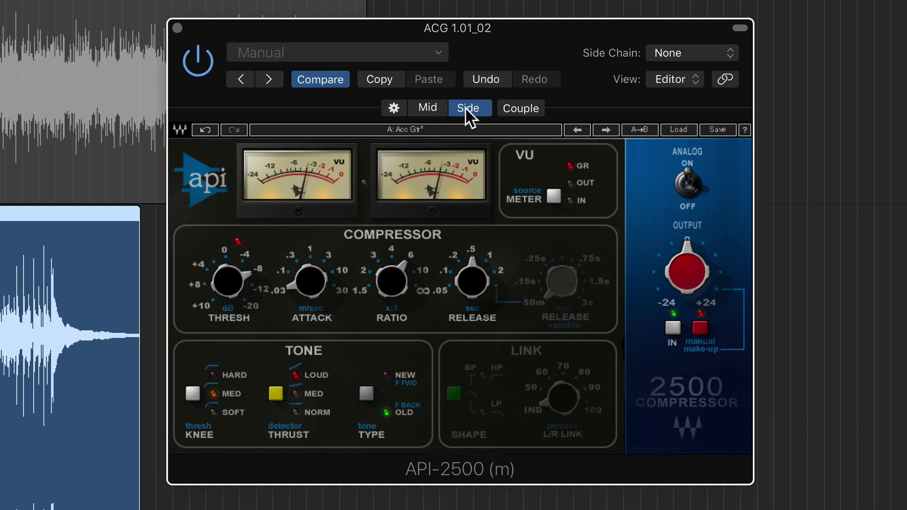
left_click(438, 107)
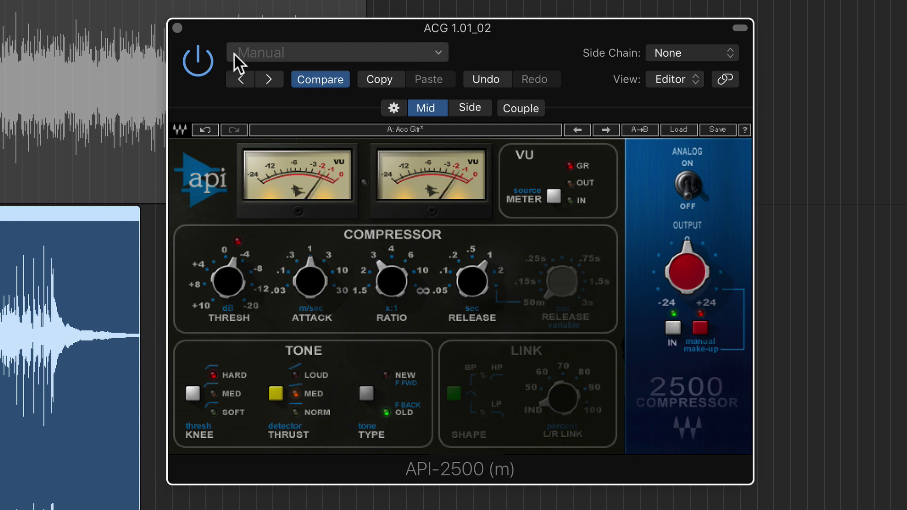
left_click(206, 60)
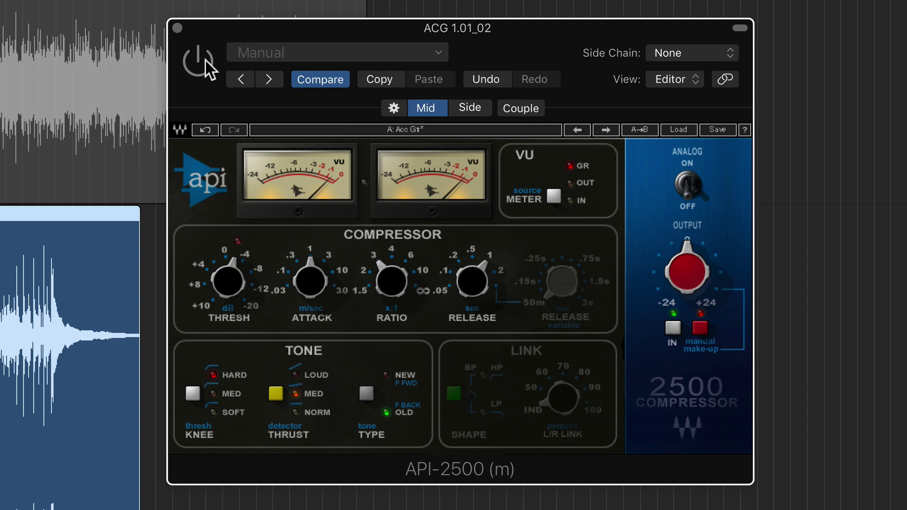
left_click(205, 60)
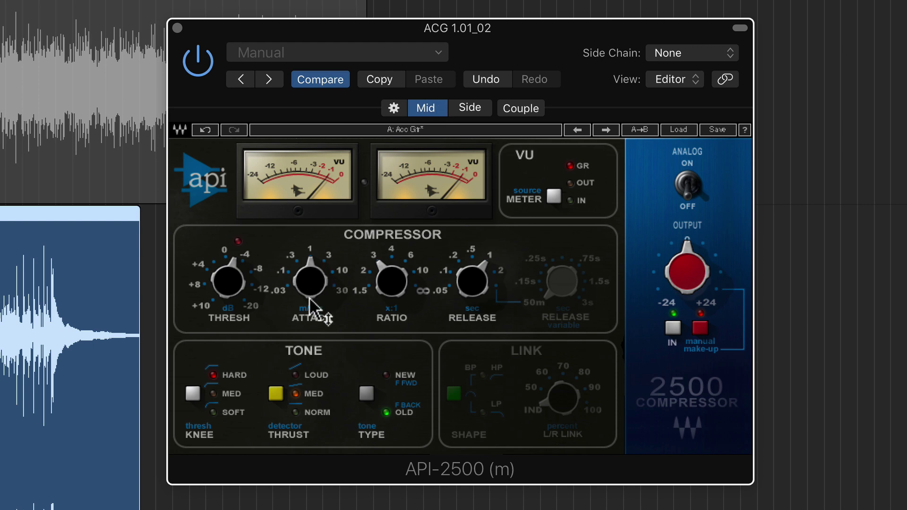
- Return to the API-2500's Side channel compression settings
mouse_move(319, 257)
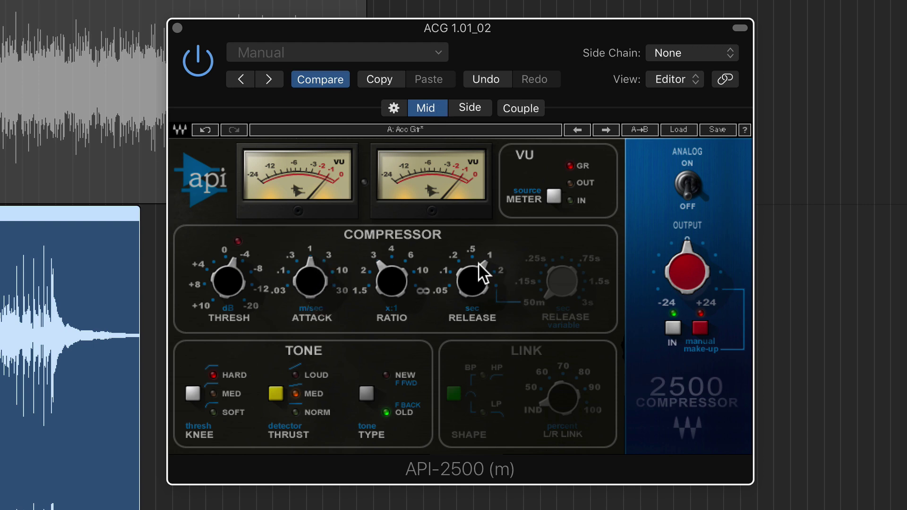
mouse_move(479, 298)
left_click(472, 109)
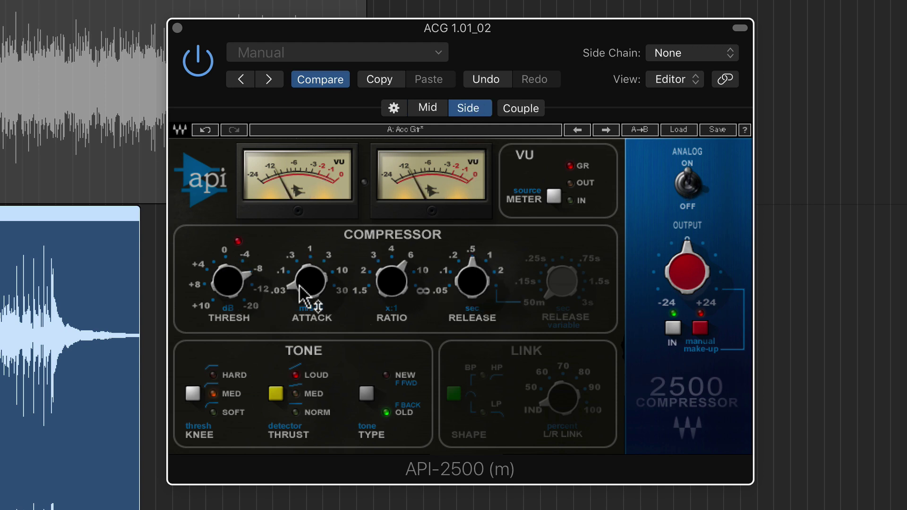
mouse_move(306, 290)
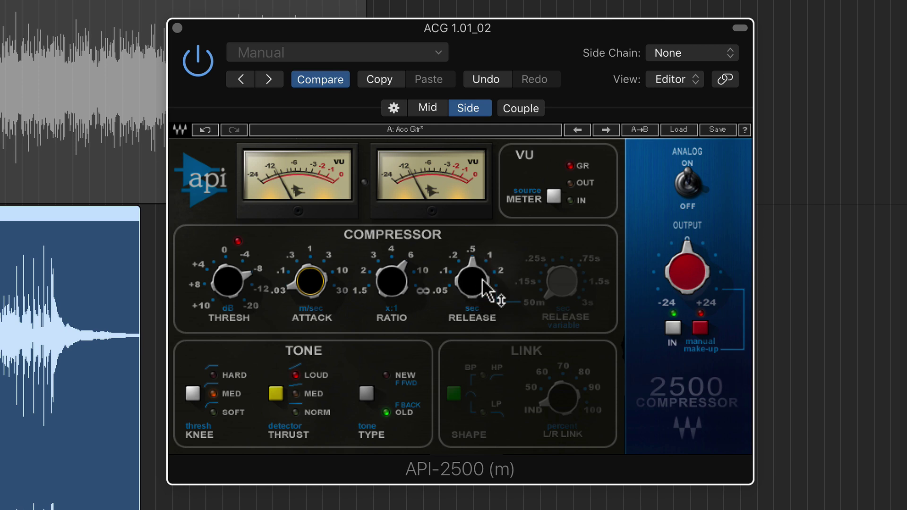
mouse_move(483, 282)
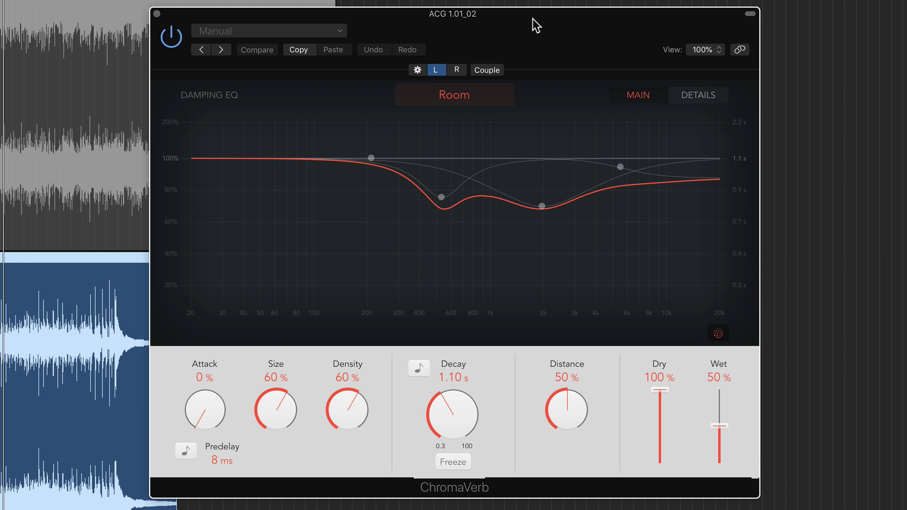
- Switch ChromaVerb to Mid/Side processing and show the Mid channel's reverb
left_click(418, 70)
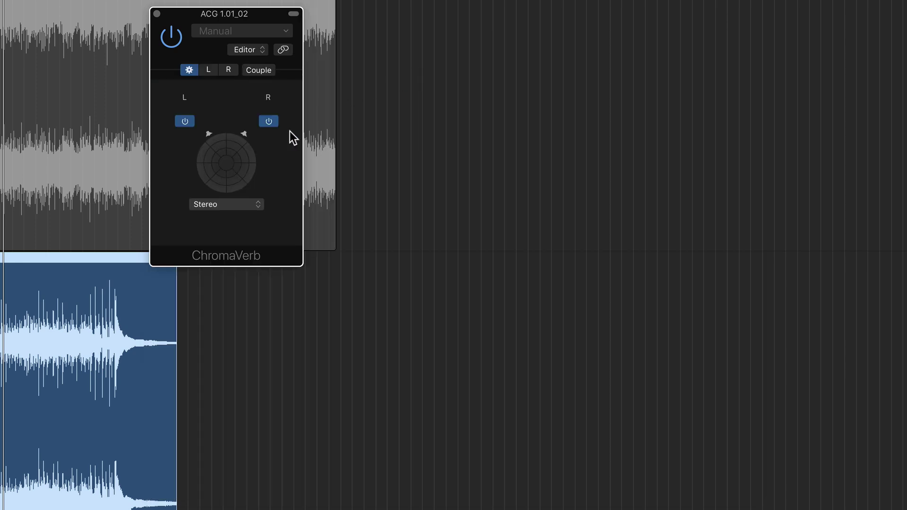
left_click(247, 204)
left_click(237, 213)
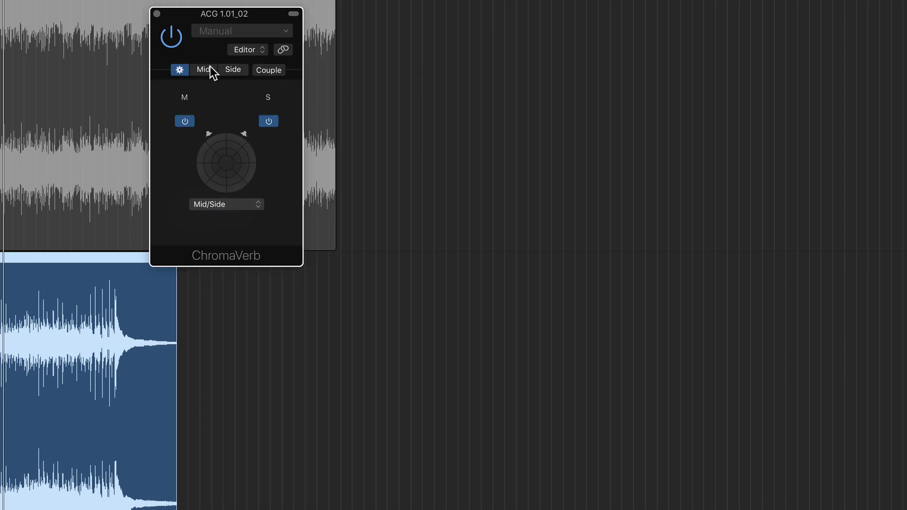
left_click(209, 69)
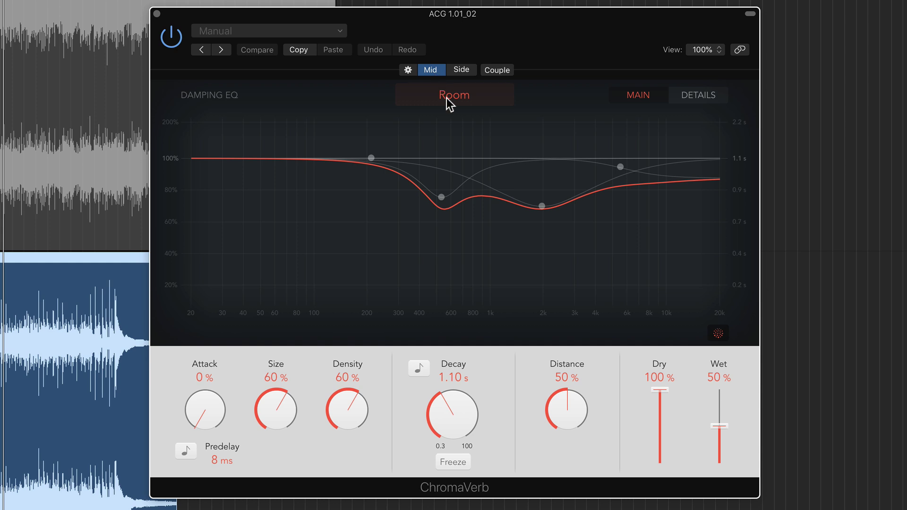
- Give ChromaVerb's Side channel a Concert Hall room
left_click(466, 71)
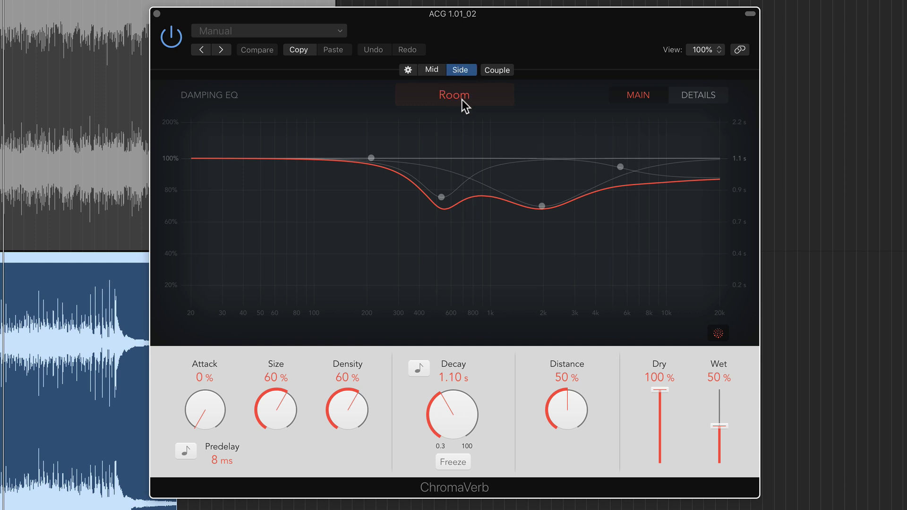
left_click(462, 100)
left_click(451, 149)
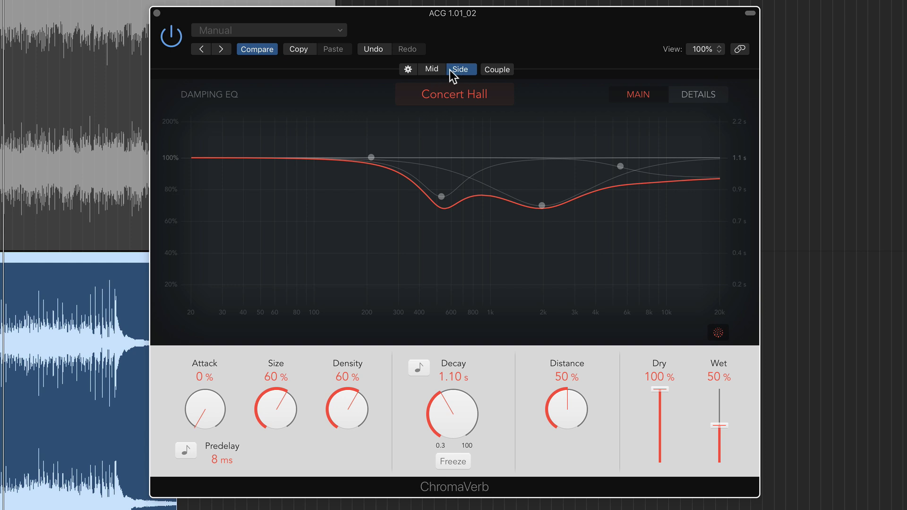
- Zero the ChromaVerb Side channel's Dry and Wet, then set Mid to 72% Dry, 37% Wet during playback
left_click_drag(661, 391, 658, 496)
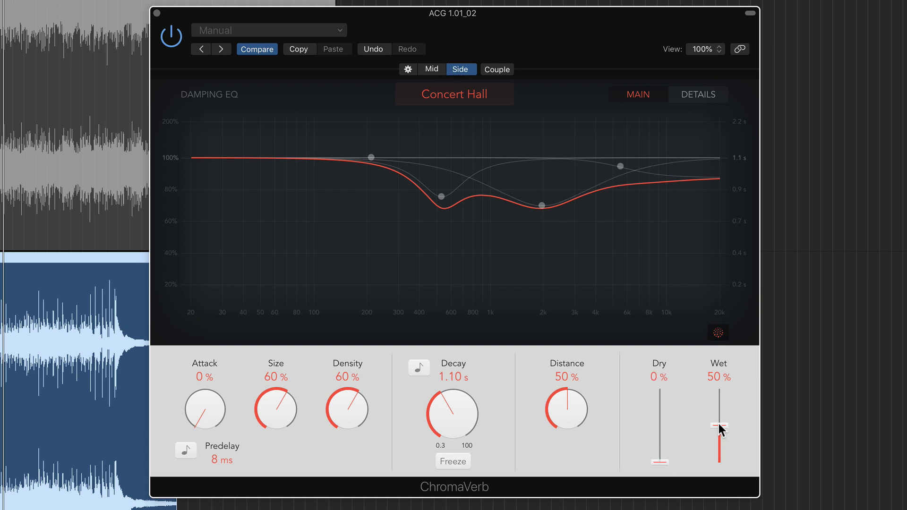
left_click_drag(719, 425, 720, 496)
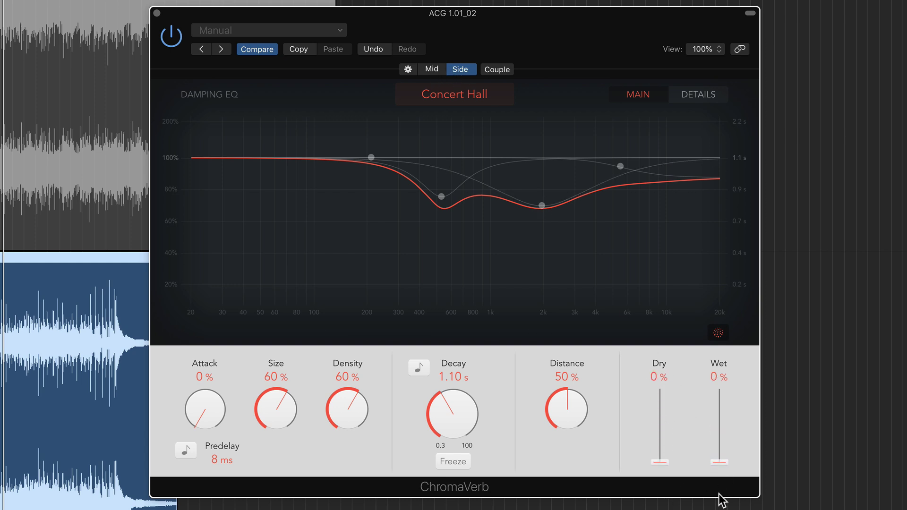
left_click(439, 71)
key("space")
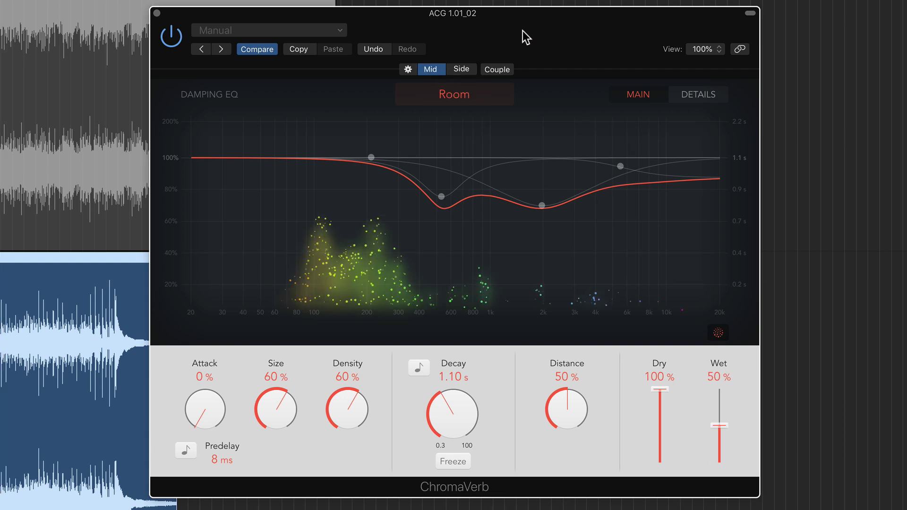
left_click_drag(663, 392, 664, 418)
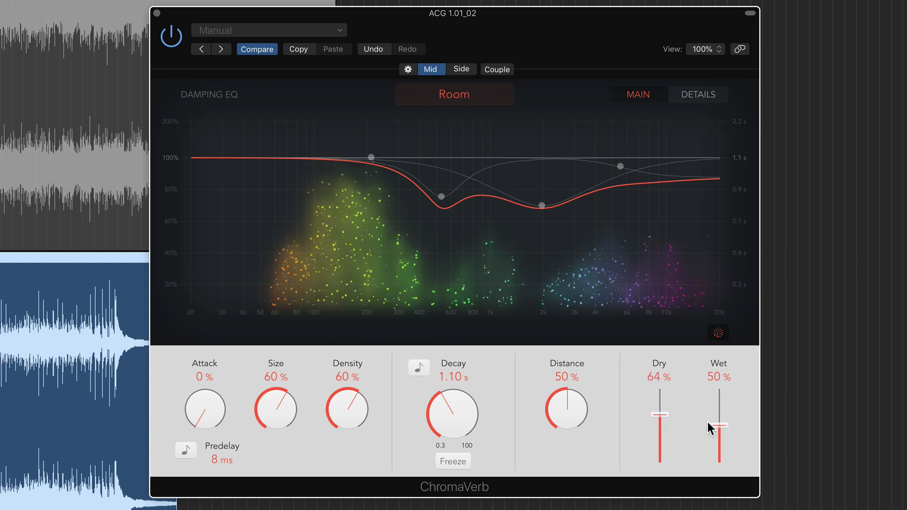
left_click_drag(719, 424, 722, 420)
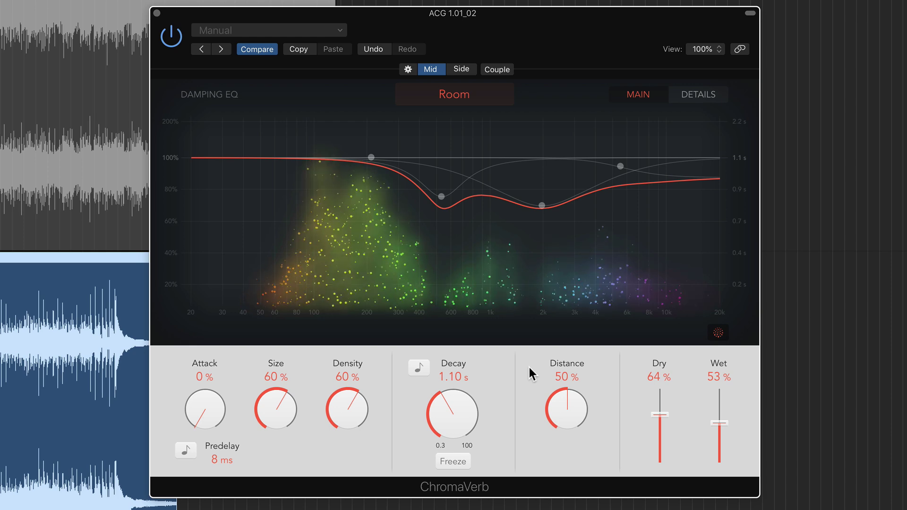
left_click_drag(663, 407, 670, 407)
left_click_drag(727, 423, 723, 429)
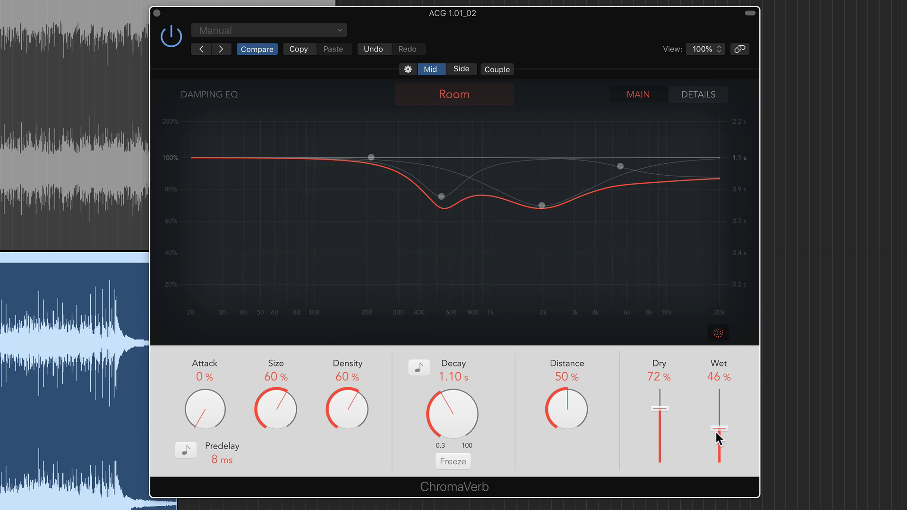
left_click_drag(718, 429, 728, 444)
- Raise the Side Concert Hall reverb from 0% to 50% Dry and 67% Wet
left_click(466, 69)
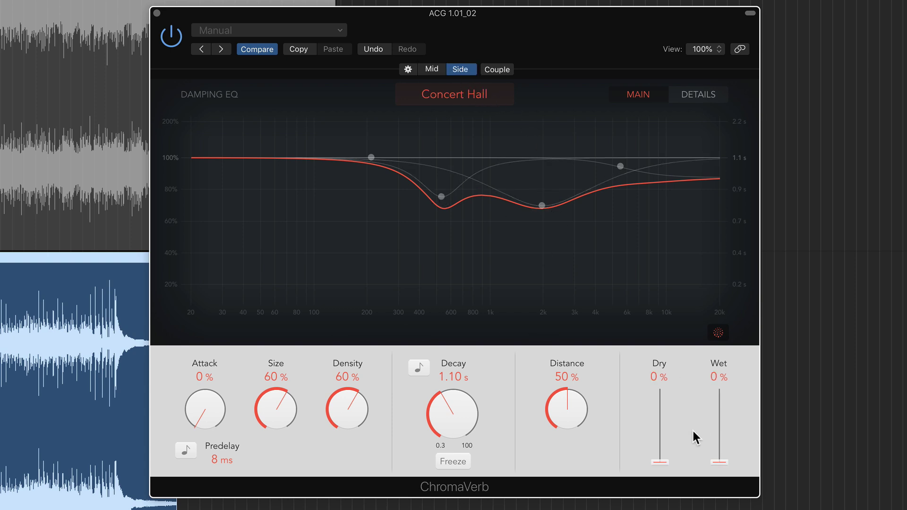
left_click_drag(662, 462, 673, 435)
left_click_drag(719, 462, 748, 402)
mouse_move(671, 428)
left_mouse_down()
mouse_move(678, 408)
mouse_move(678, 424)
left_mouse_up()
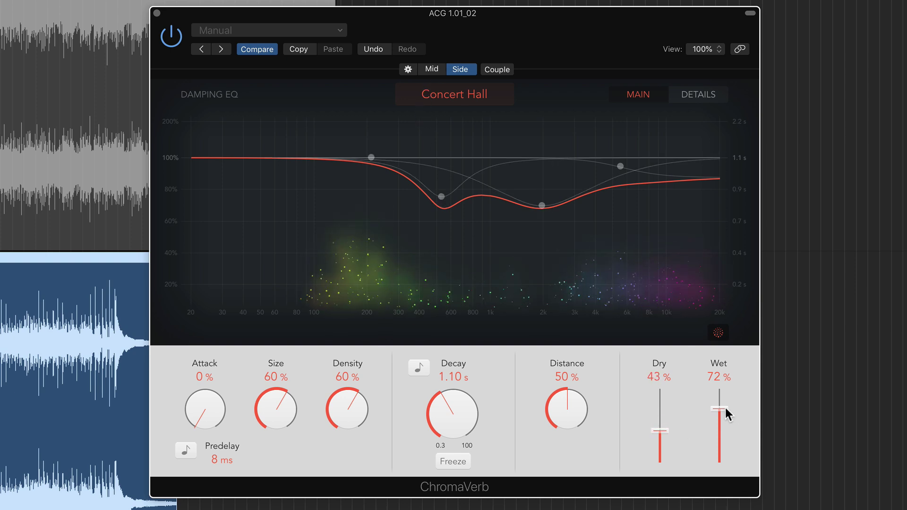
left_click_drag(724, 407, 726, 412)
left_click_drag(669, 430, 665, 423)
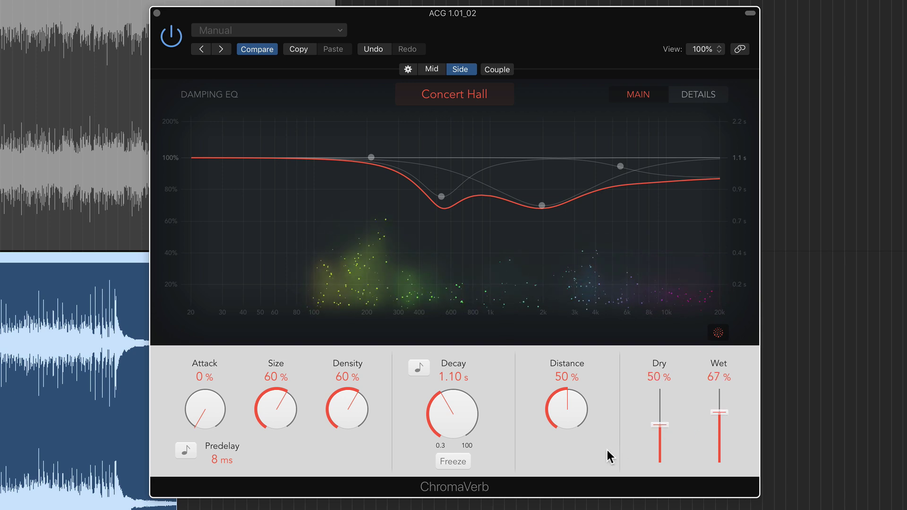